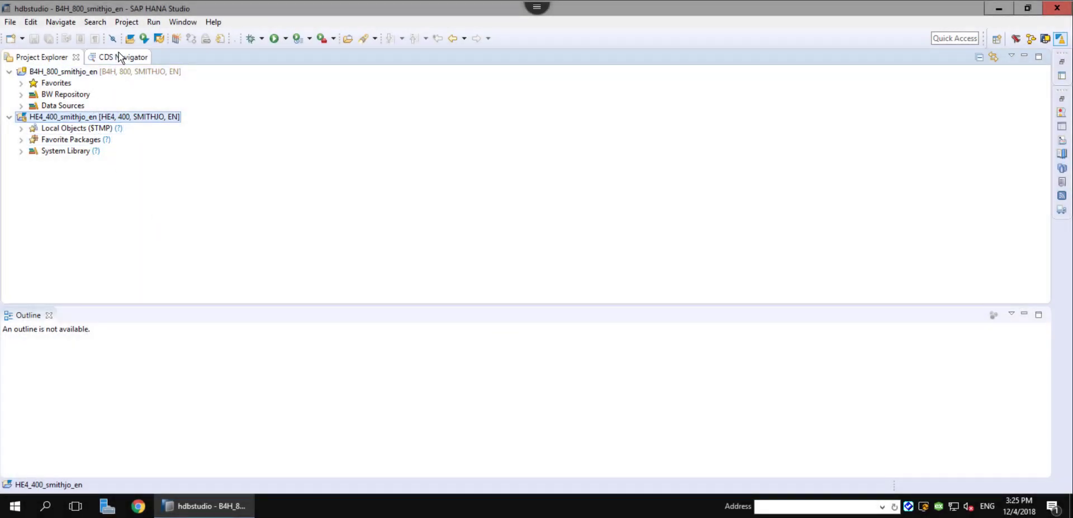
Open the ZXDE_I_FLIGHT CDS view and run it as an ABAP Application to preview 100 flight rows.
left_click(129, 38)
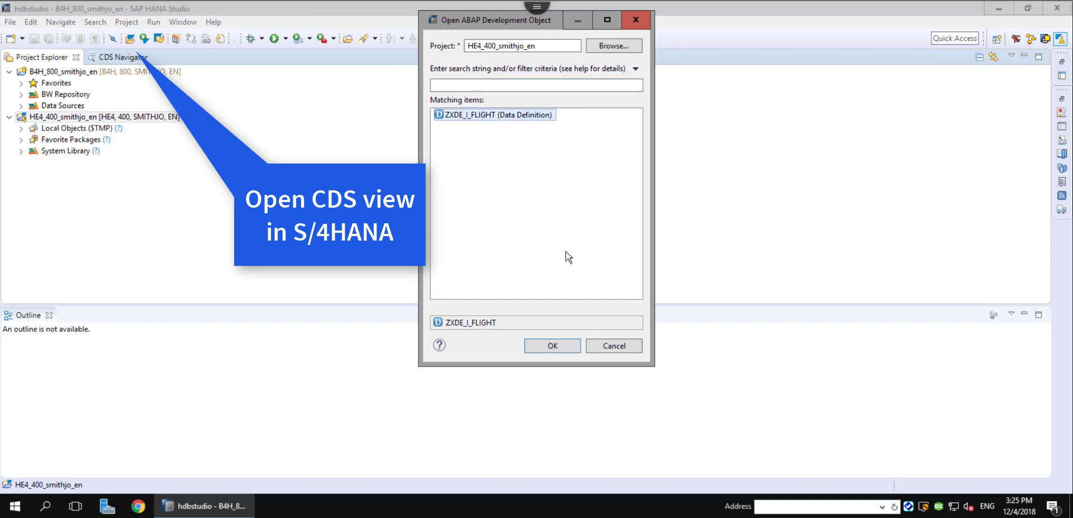
left_click(553, 349)
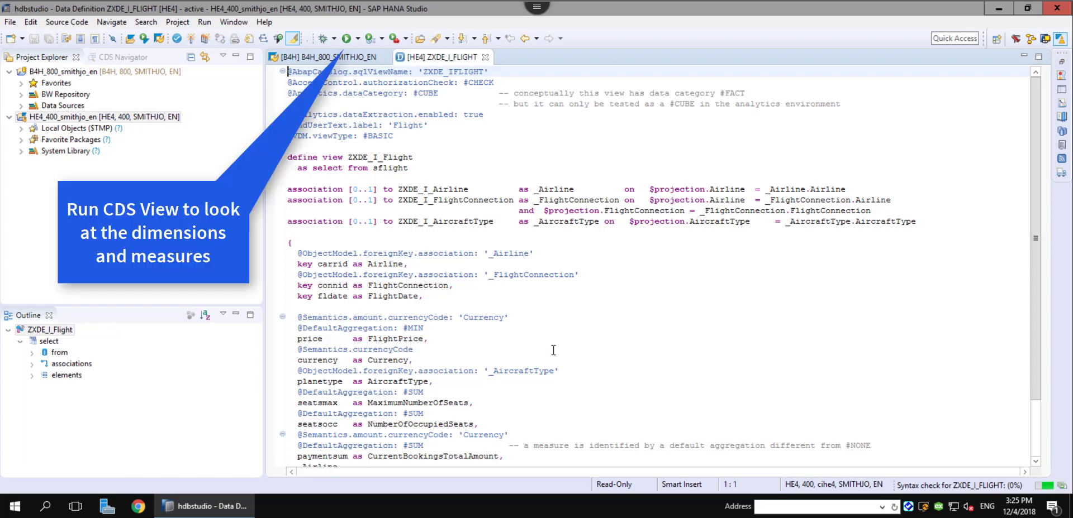
left_click(357, 39)
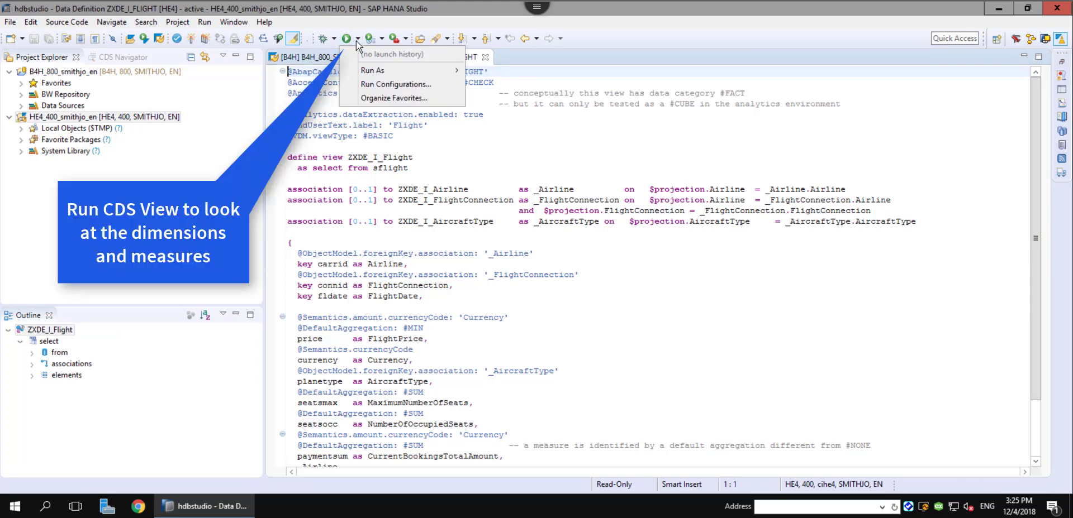
mouse_move(368, 72)
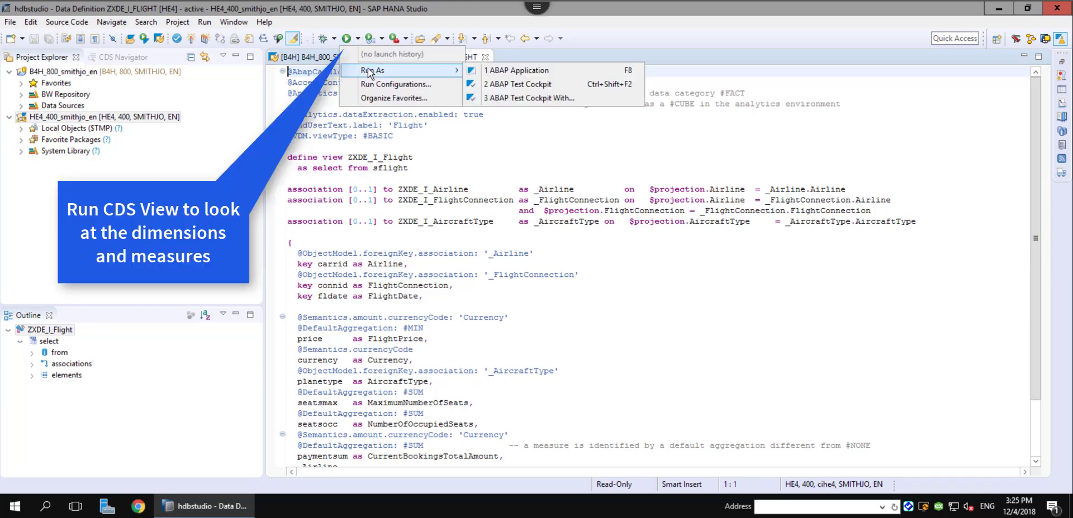
left_click(525, 73)
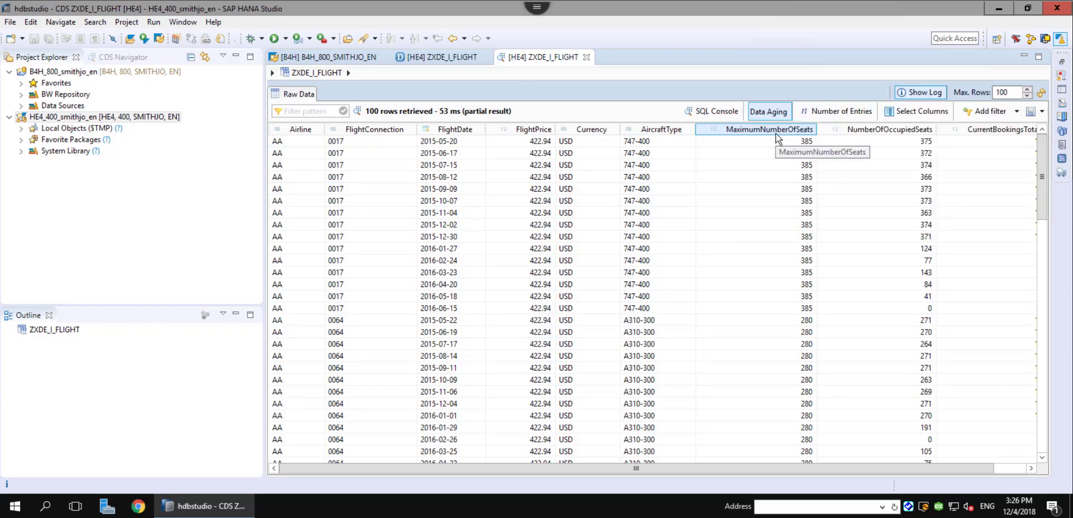
With the B4H project selected, switch the workbench to the BW Modeling perspective.
left_click(51, 72)
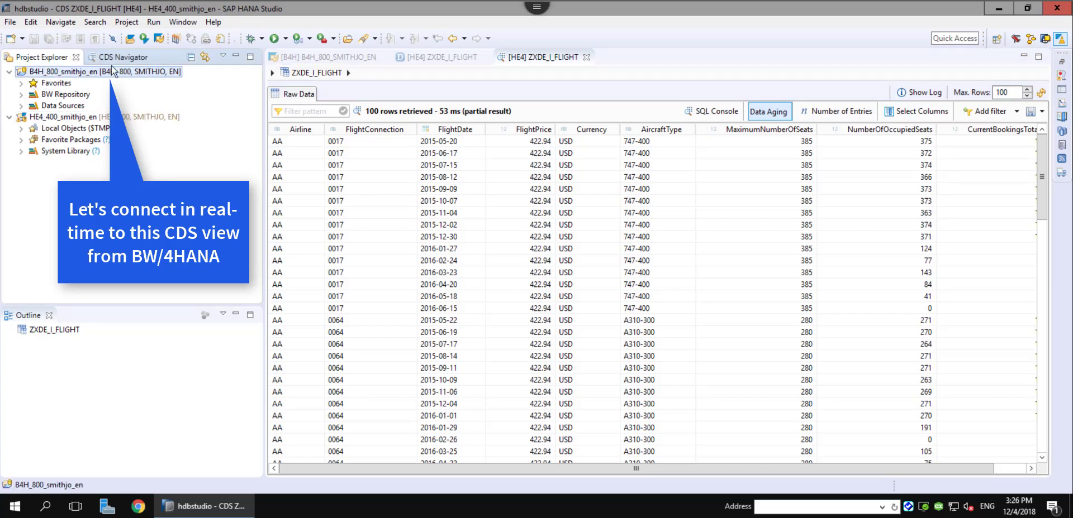
left_click(183, 22)
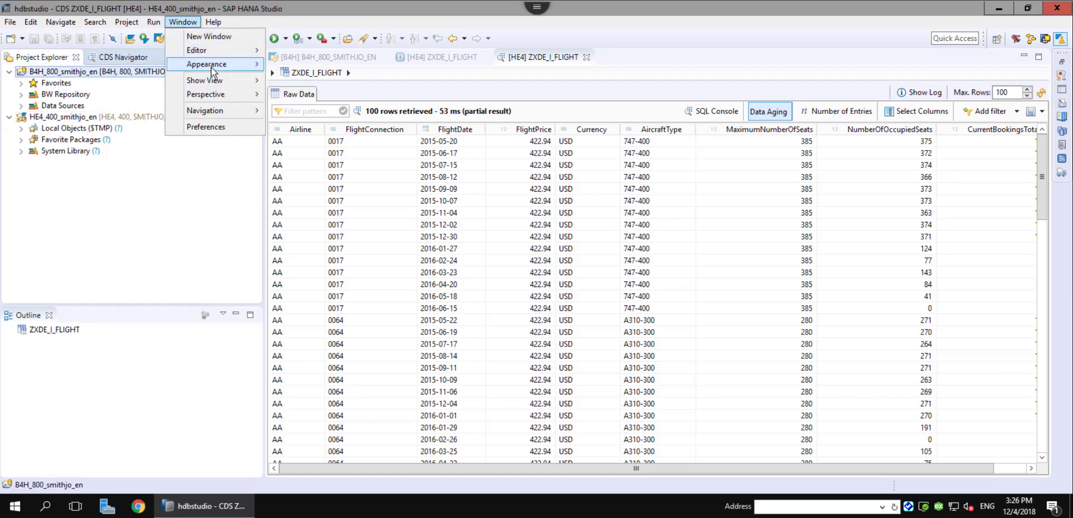
mouse_move(210, 94)
mouse_move(297, 97)
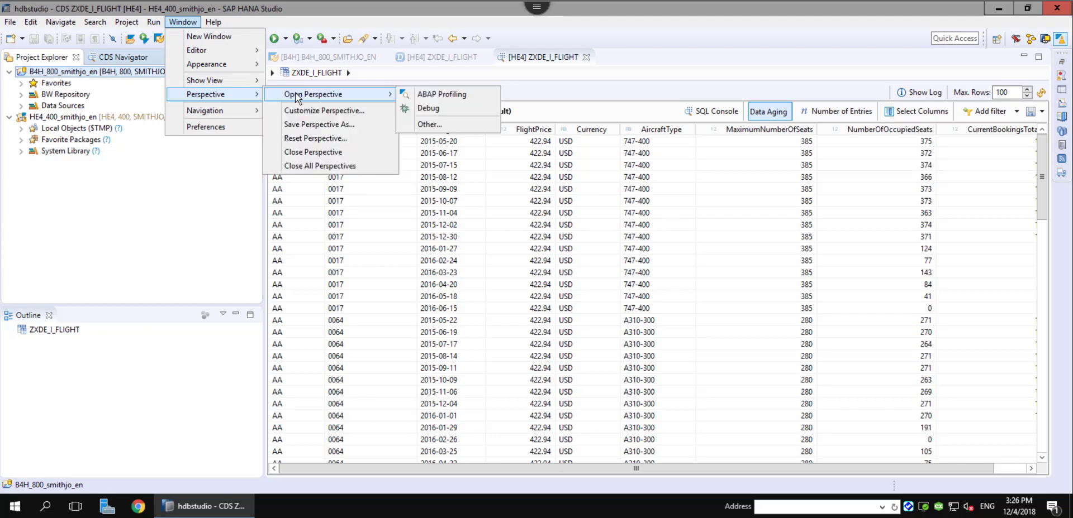
left_click(433, 127)
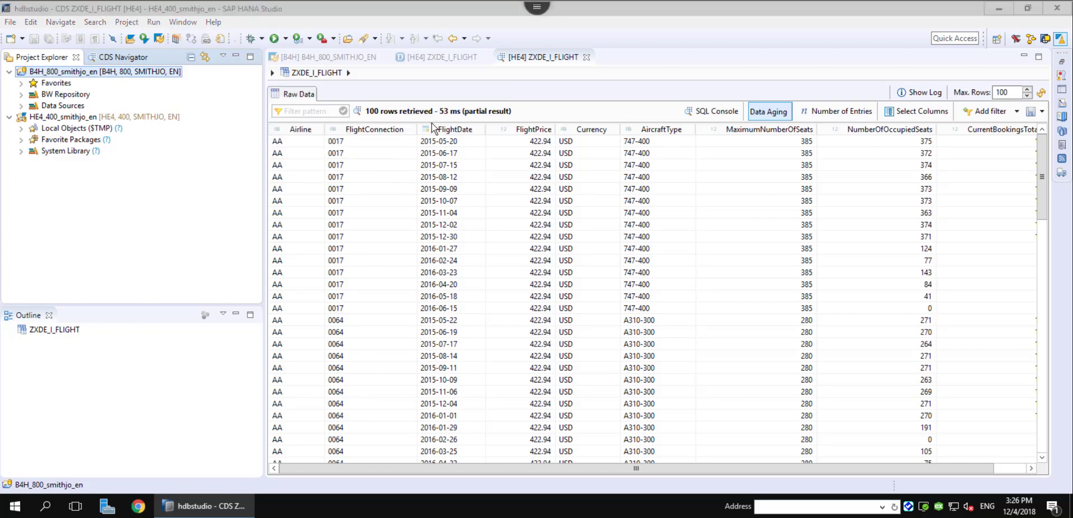
double_click(480, 114)
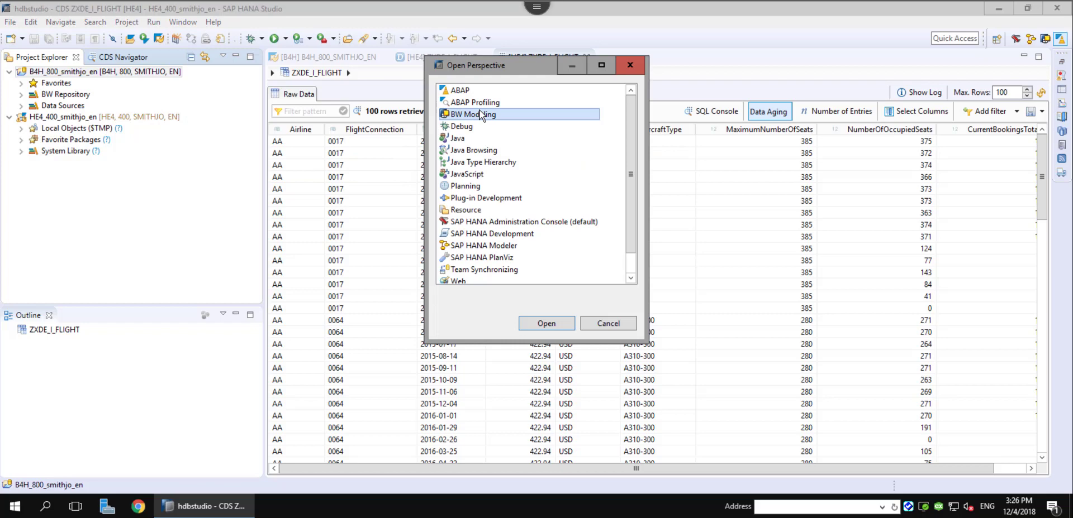
Expand BW Repository > ZBW4_REALTIME_S4 > ZODPCDS > CompositeProvider and select ZCP_FLIGHTS.
left_click(21, 95)
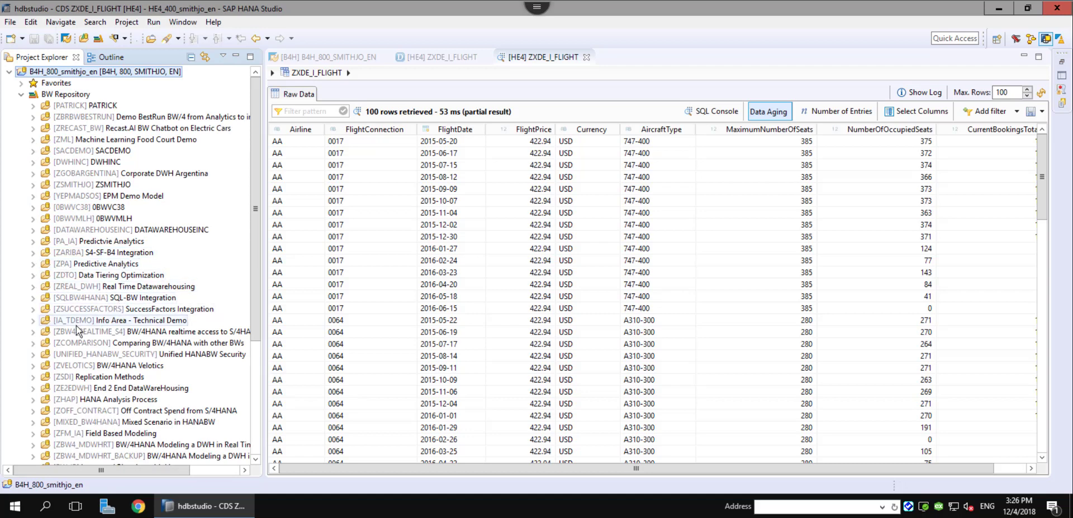
left_click(34, 332)
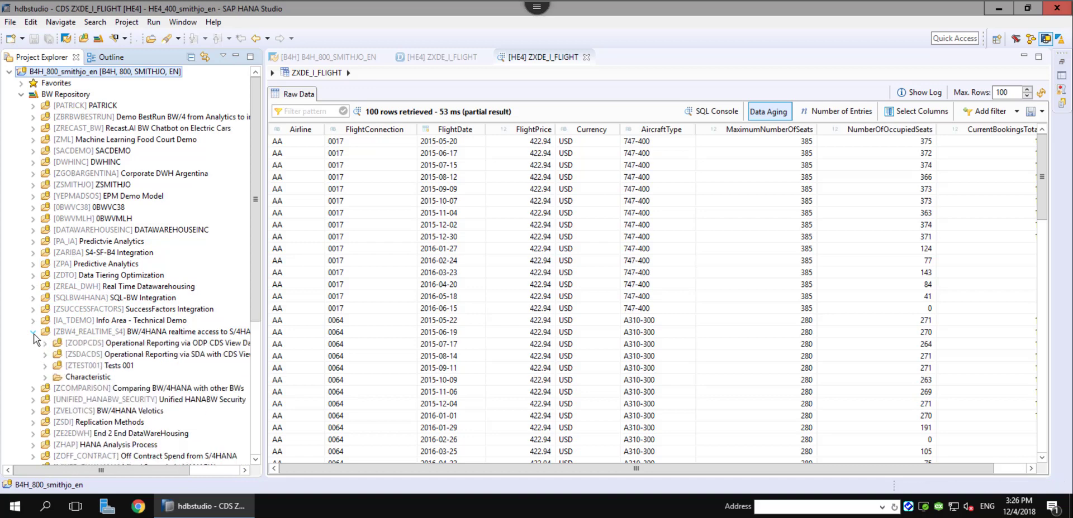
left_click(44, 345)
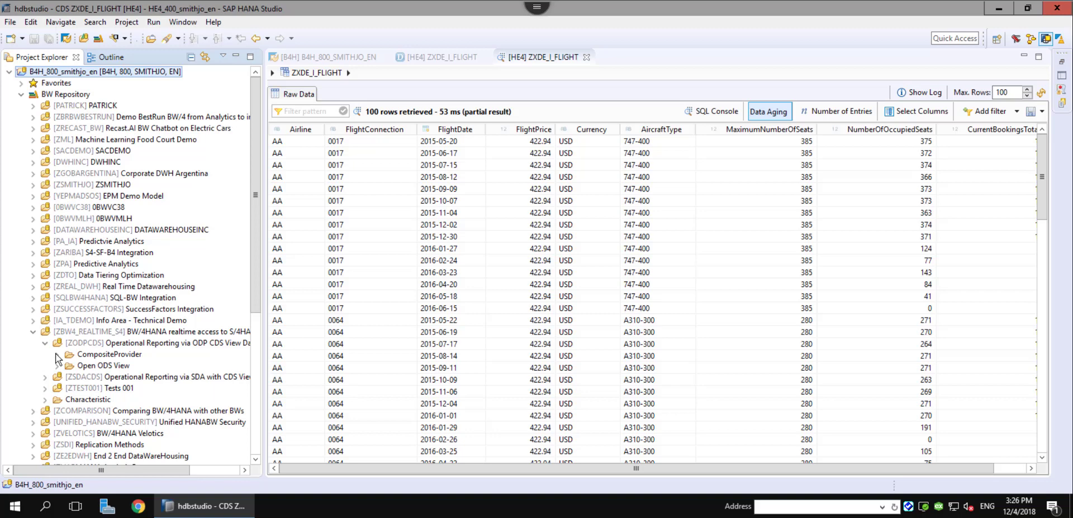
left_click(57, 354)
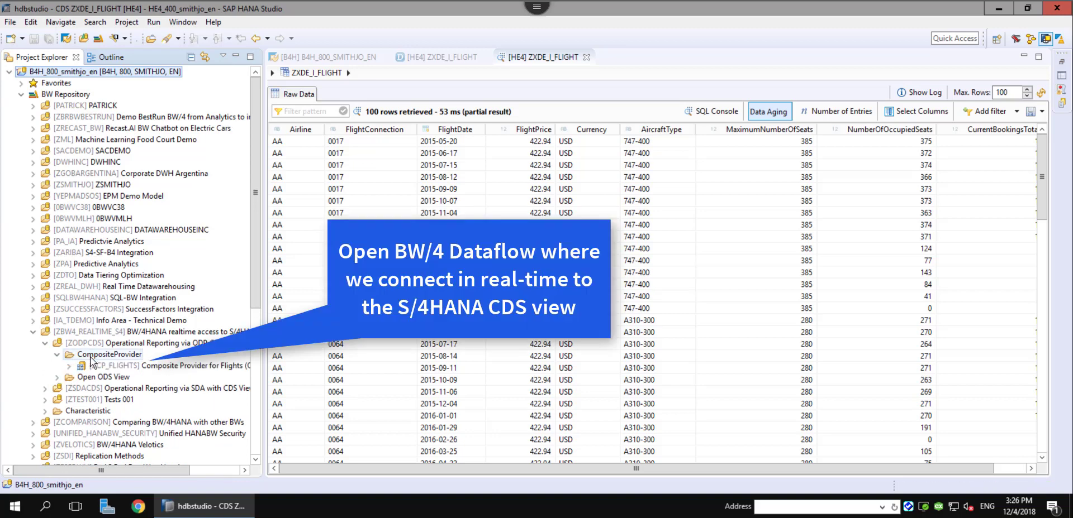
left_click(69, 367)
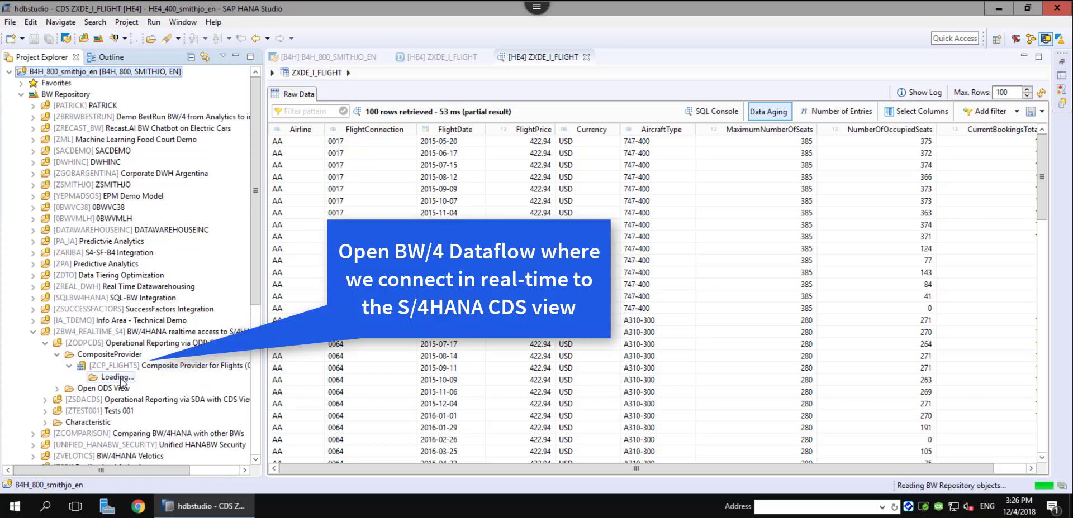
left_click(146, 365)
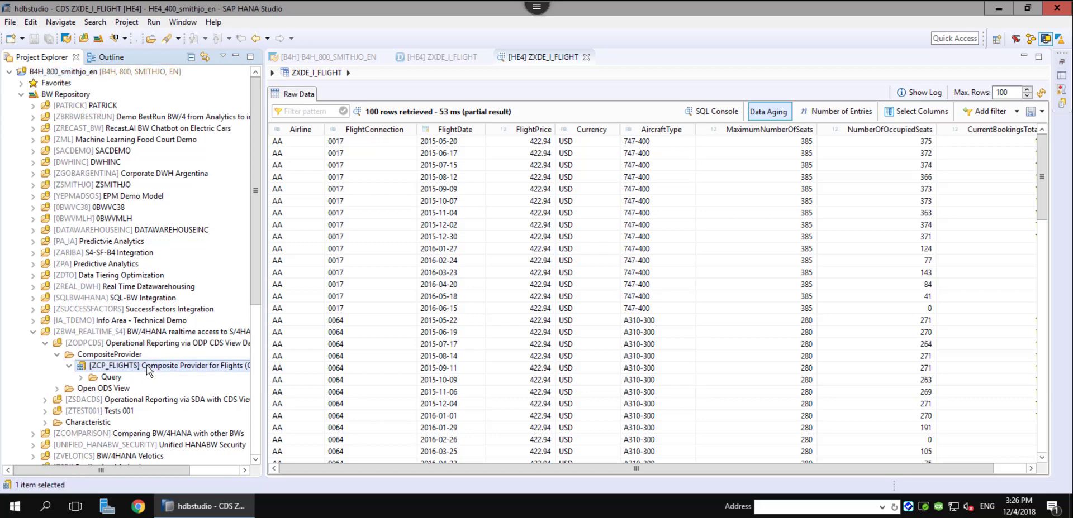
Explore ZCP_FLIGHTS' data flow, inspecting the HE4_CDS, ZXDE_IFLIGHT_F and ZOOV_FLIGHTS nodes, then select ZCP_FLIGHTS.
right_click(147, 366)
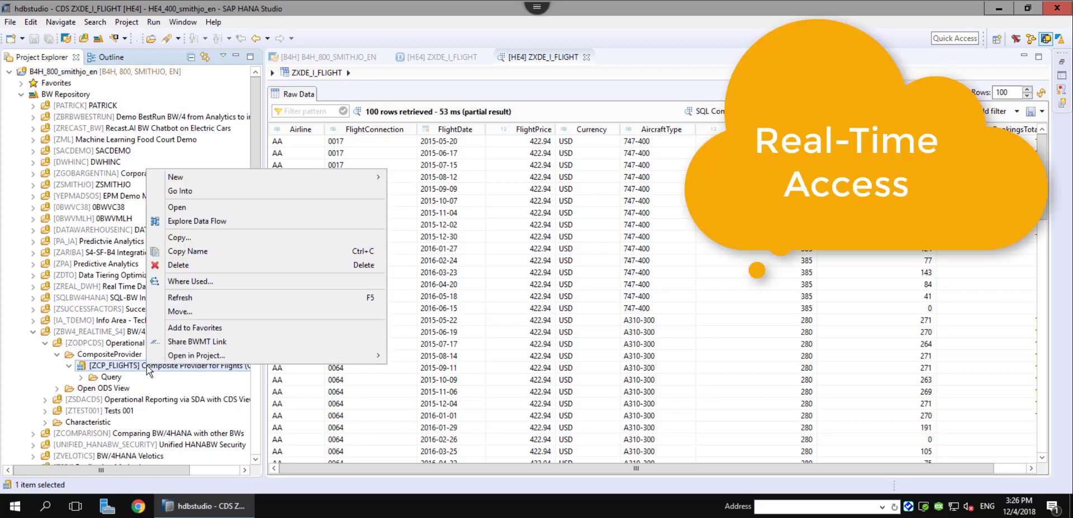
left_click(221, 219)
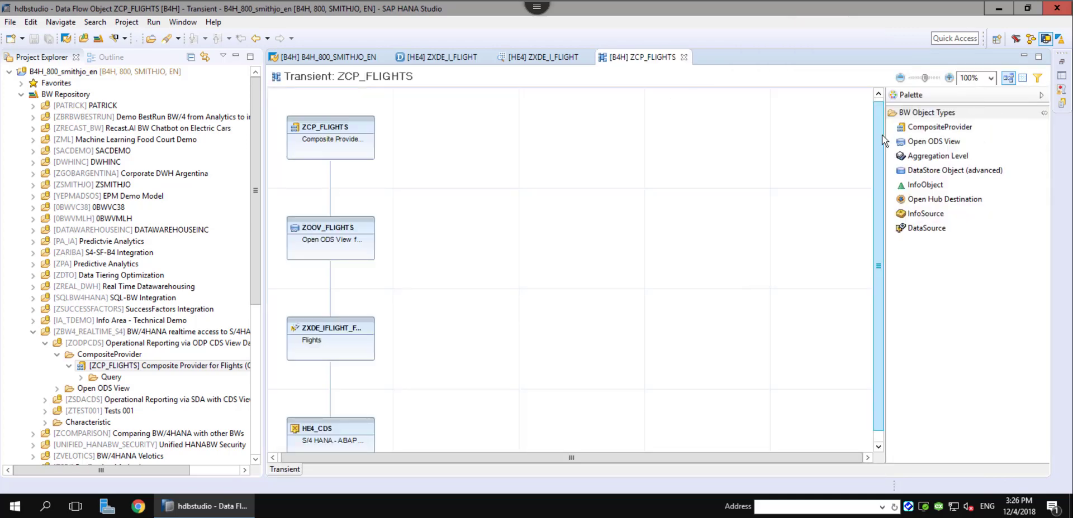
scroll(883, 154, "down", 1)
scroll(883, 153, "down", 1)
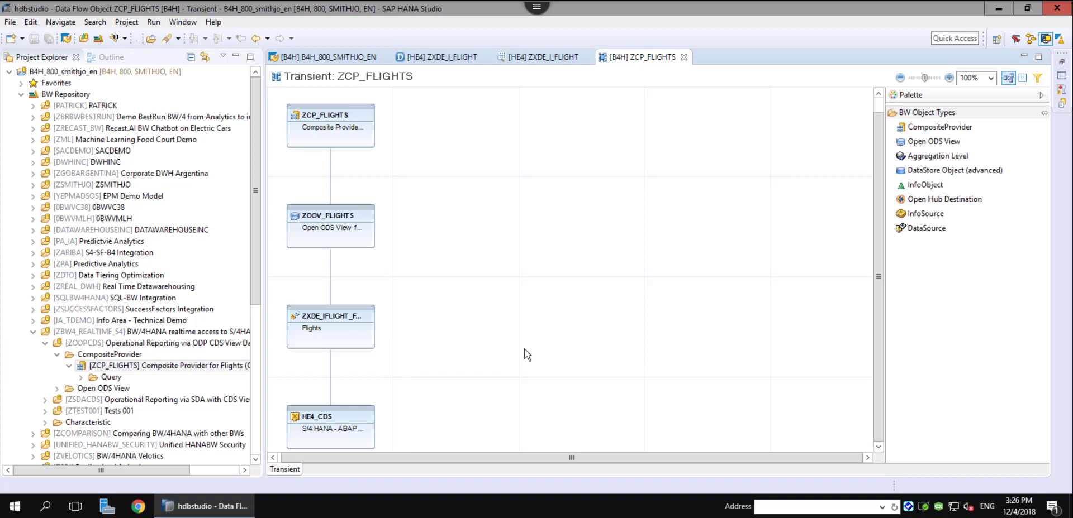
mouse_move(366, 423)
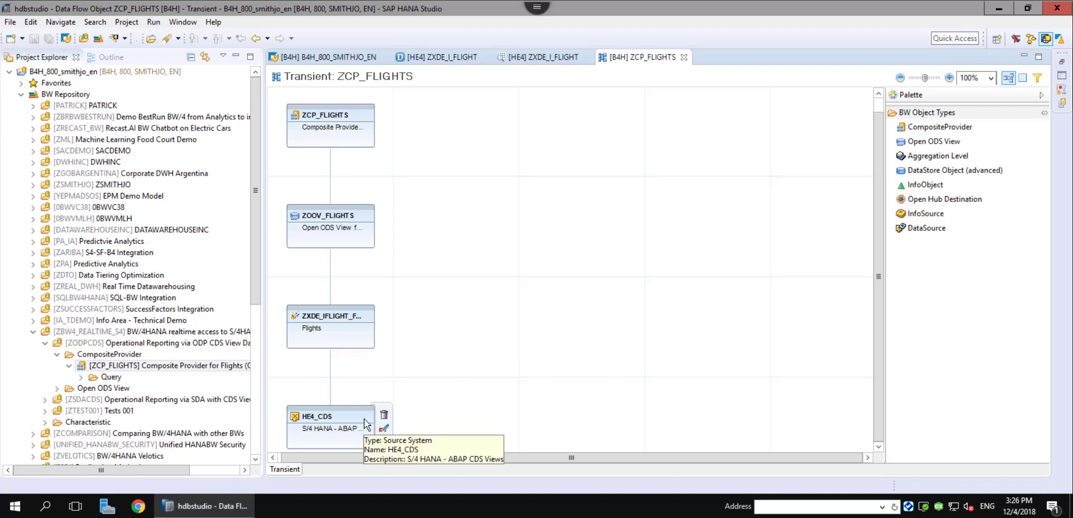
mouse_move(361, 341)
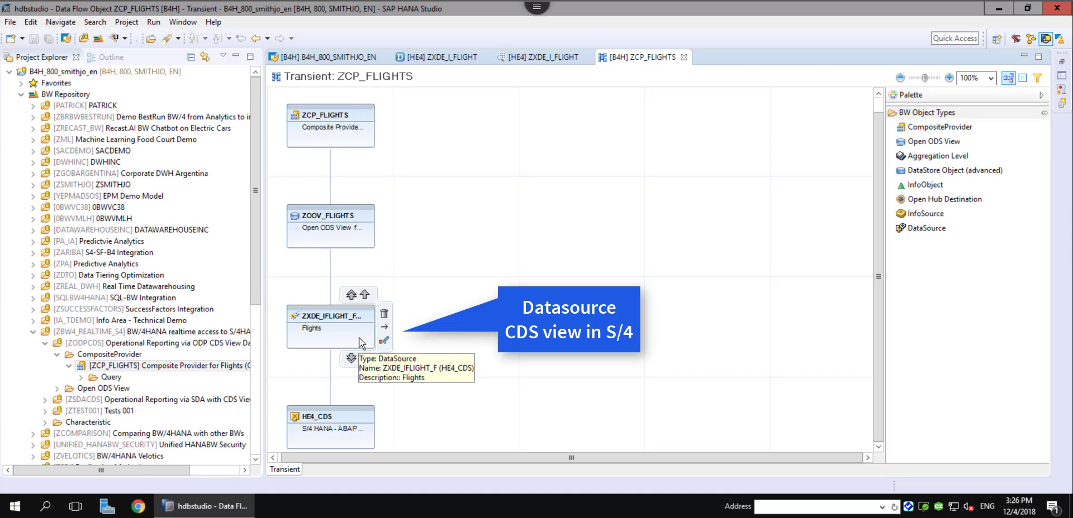
mouse_move(347, 216)
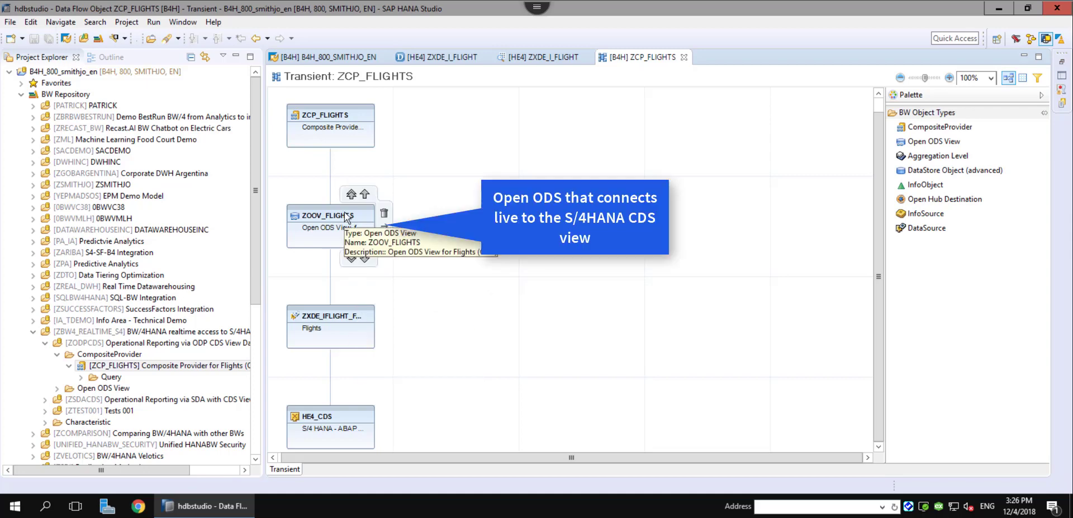
mouse_move(354, 124)
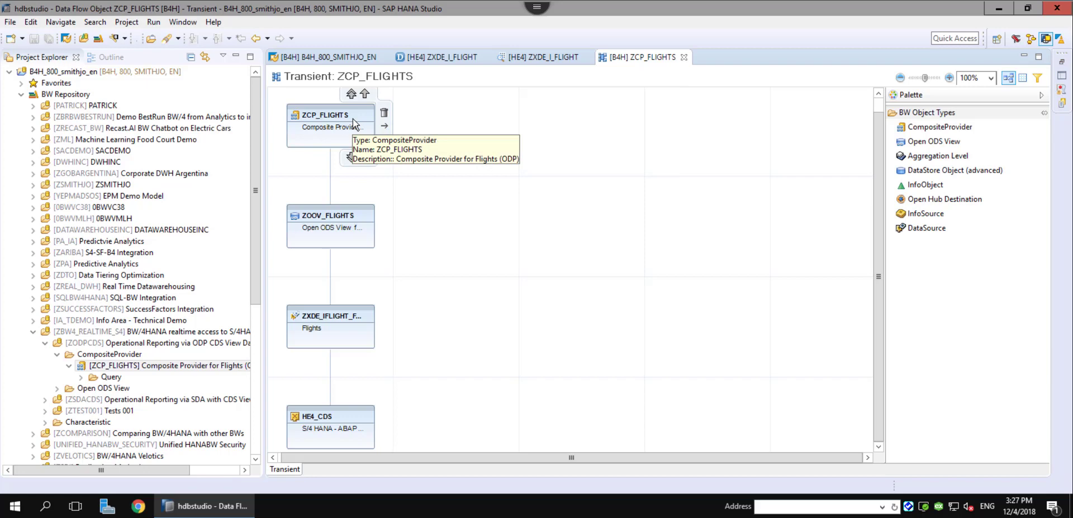
left_click(353, 122)
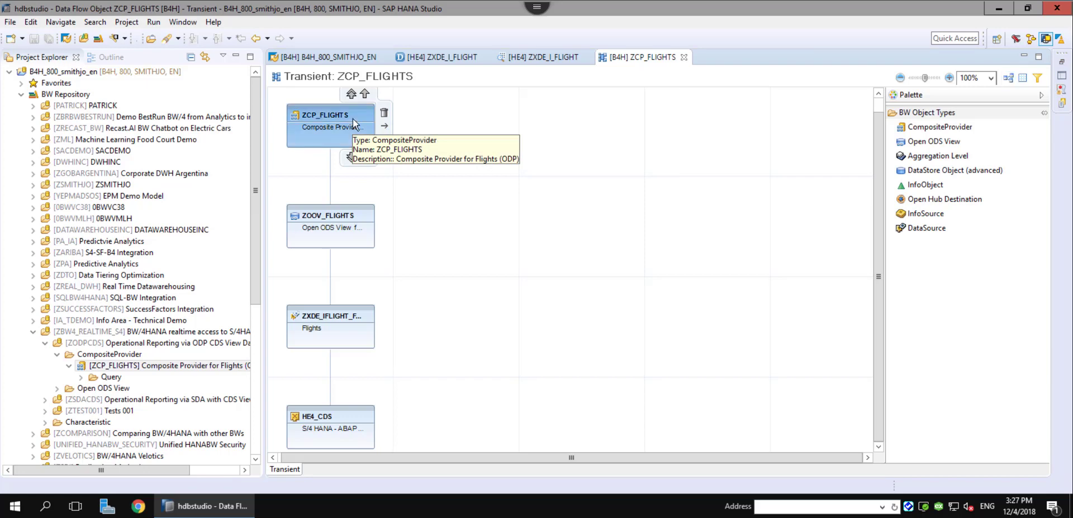
Open ZOOV_FLIGHTS, select its AIRLINE field in the Facts tab, and follow the ZAIRL characteristic link.
double_click(353, 222)
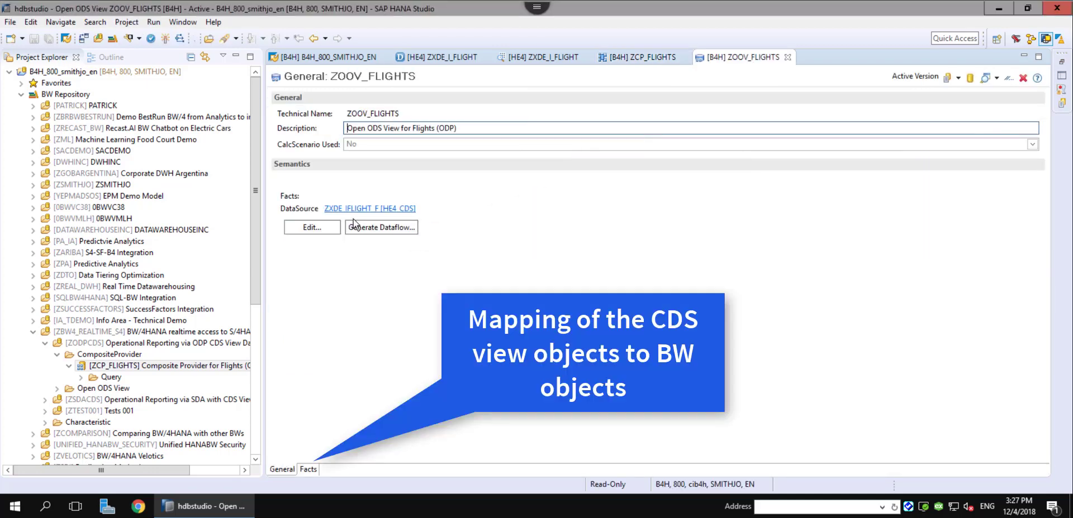
left_click(308, 469)
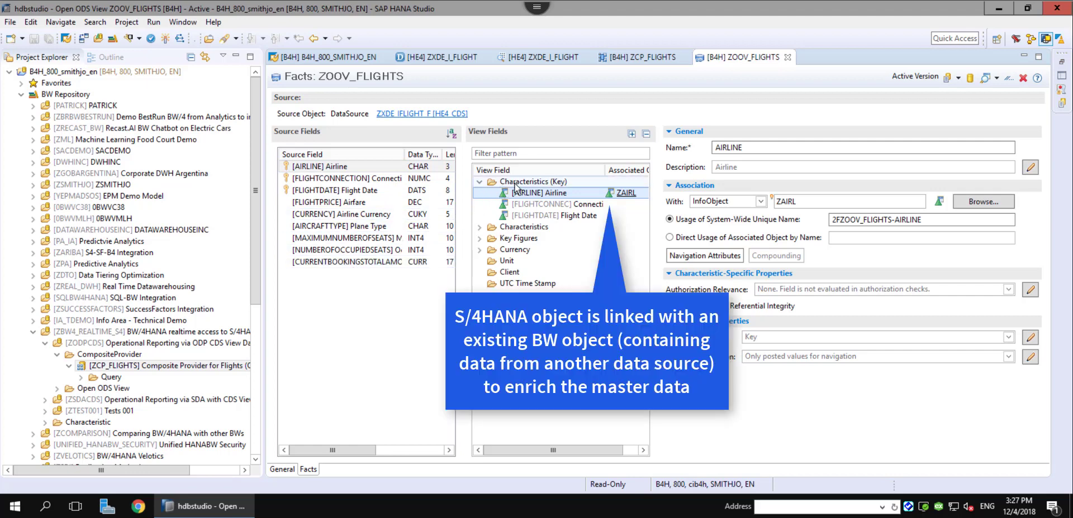
left_click(626, 193)
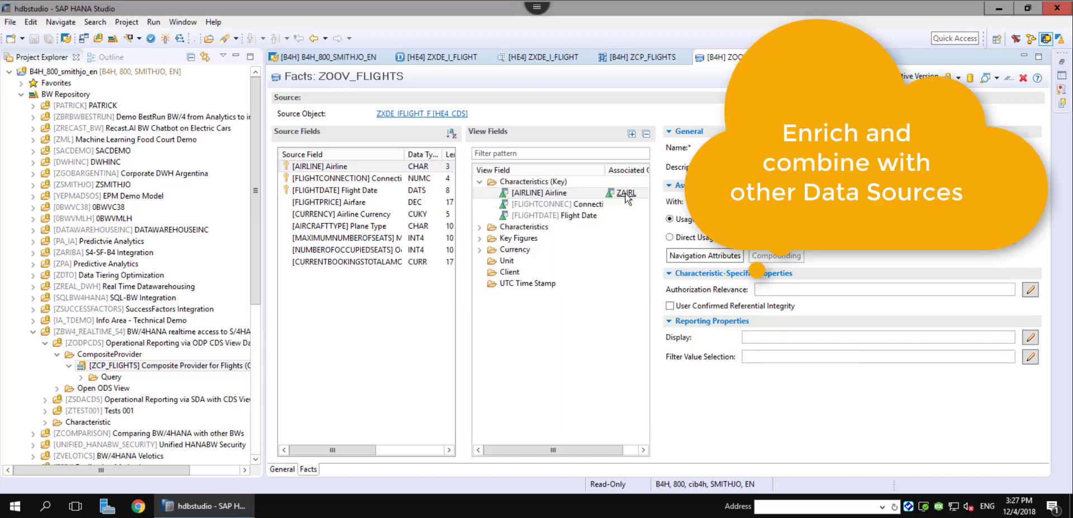
left_click(626, 193)
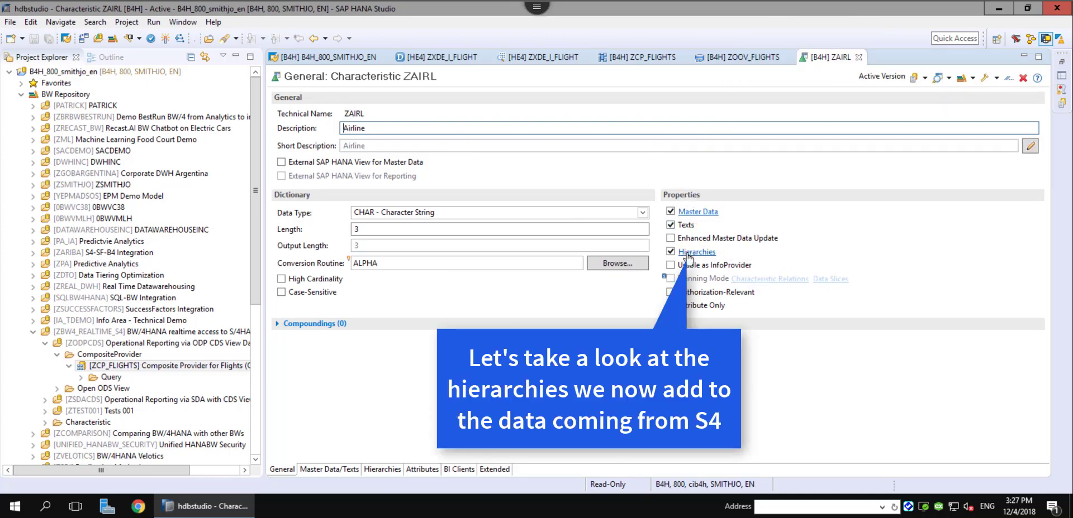
From ZAIRL's Hierarchies list, open the Star Alliance hierarchy in the editor.
left_click(693, 252)
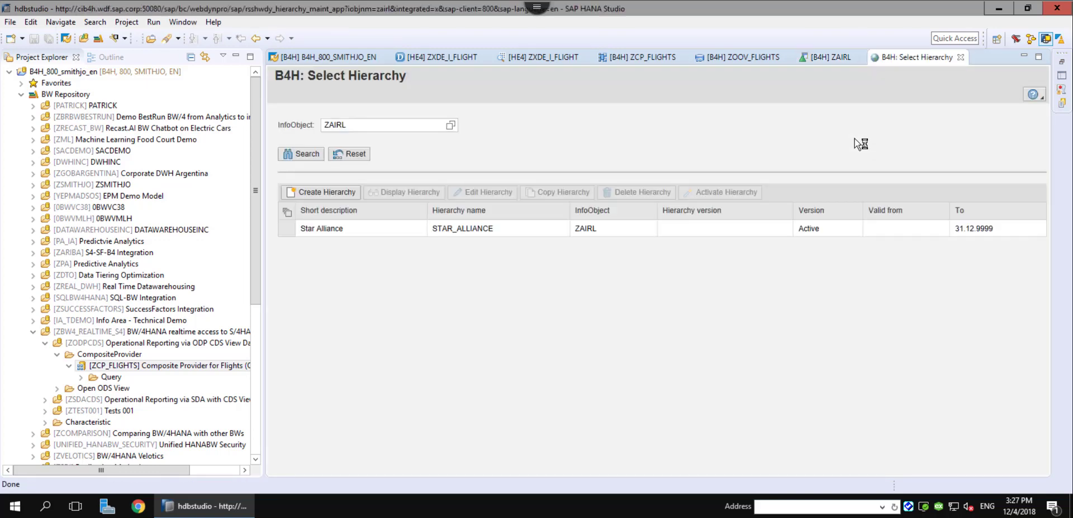
left_click(322, 231)
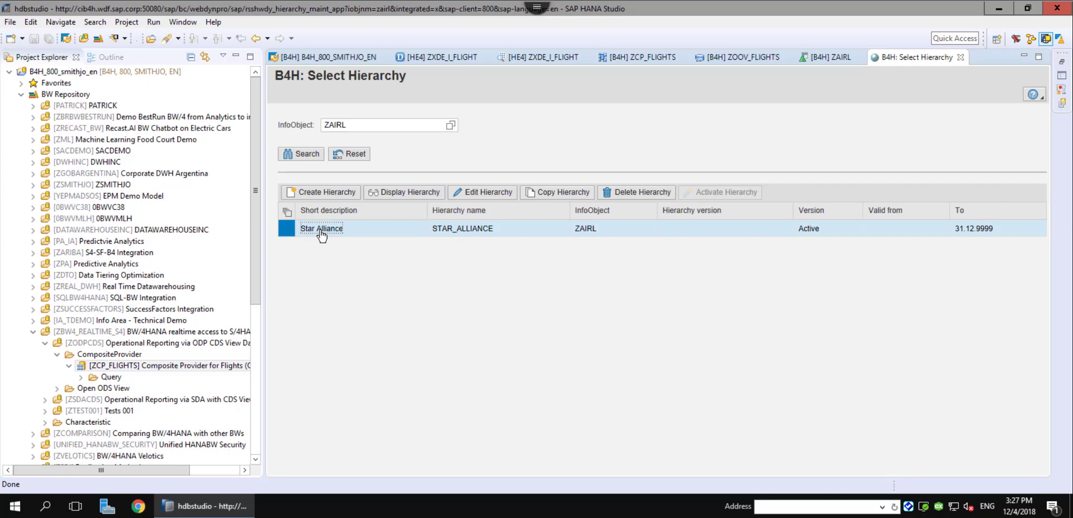
left_click(486, 195)
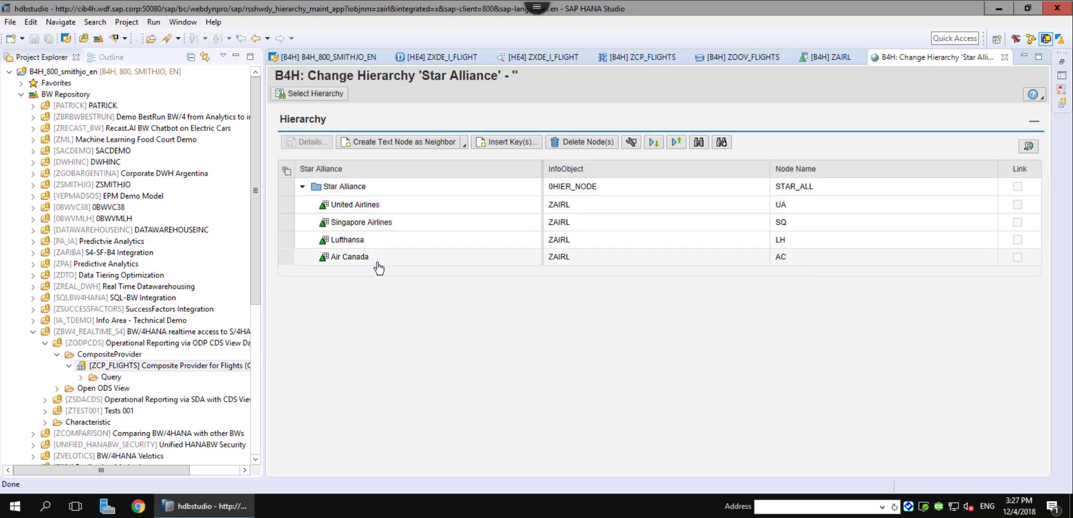
Close the hierarchy and ZAIRL editors, then review ZCP_FLIGHTS' Scenario and Output tabs.
left_click(1004, 58)
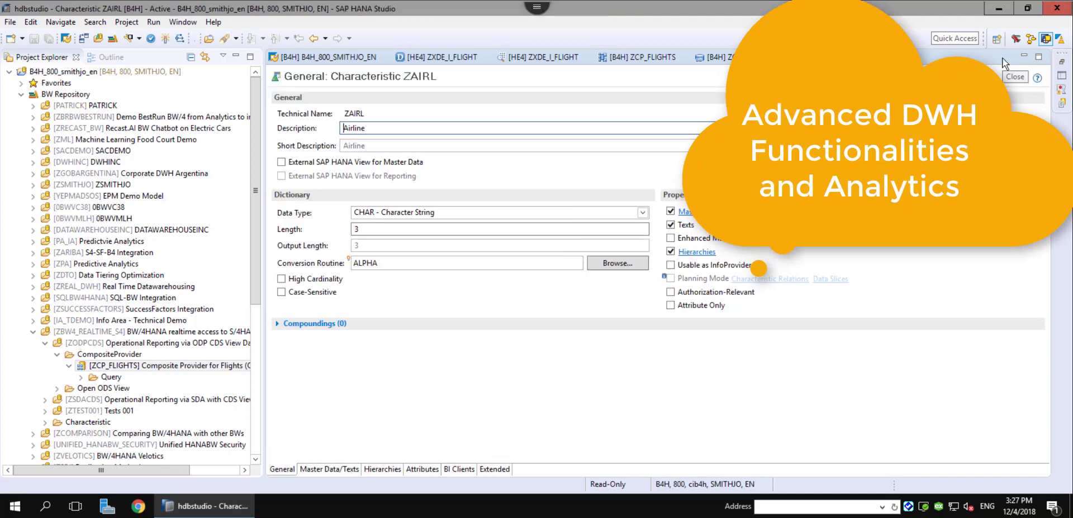
key("ctrl+w")
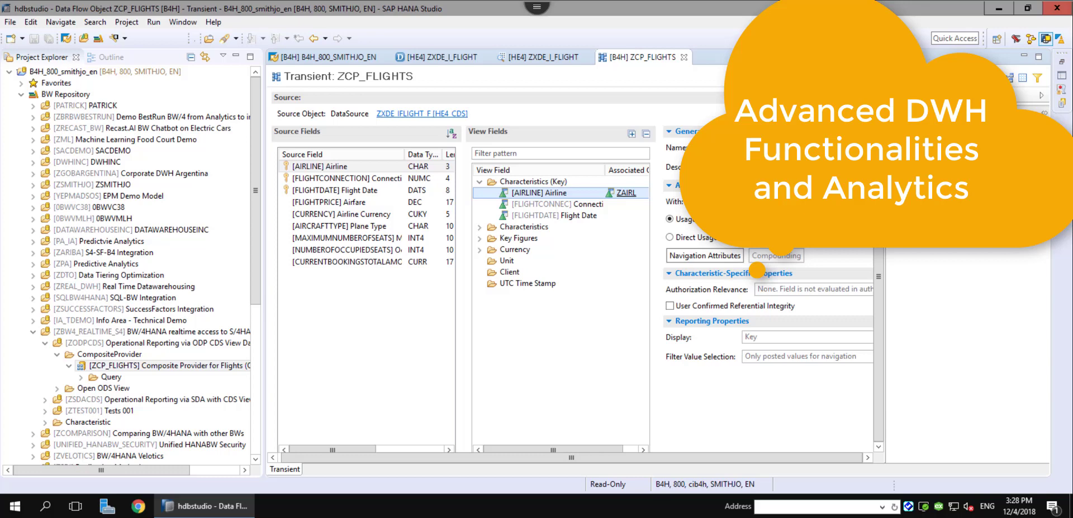
left_click(328, 134)
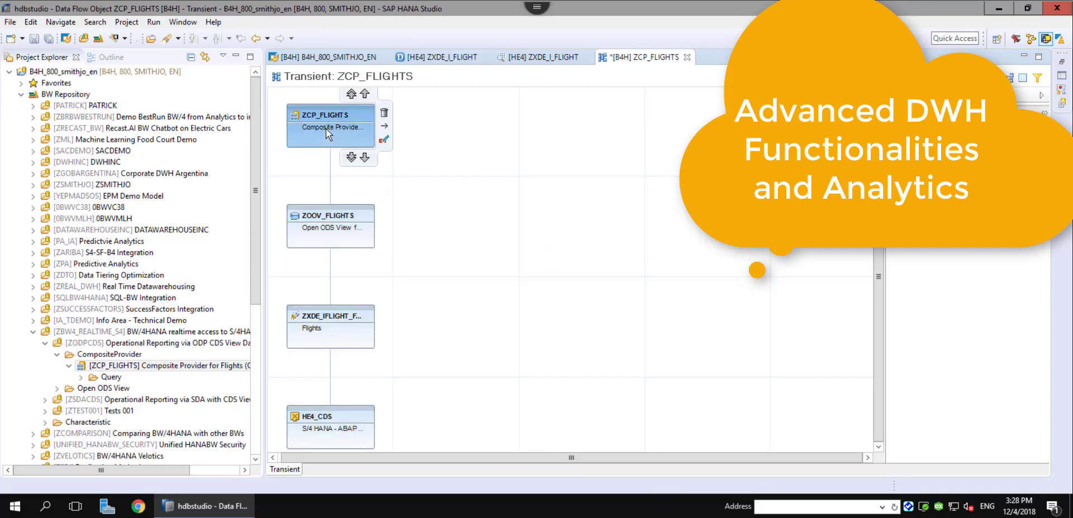
double_click(327, 132)
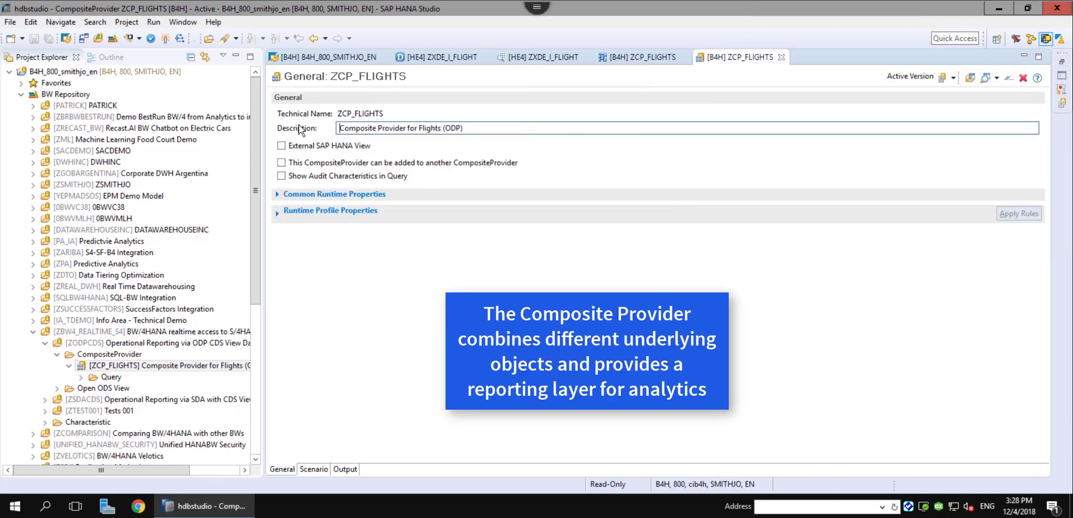
left_click(314, 469)
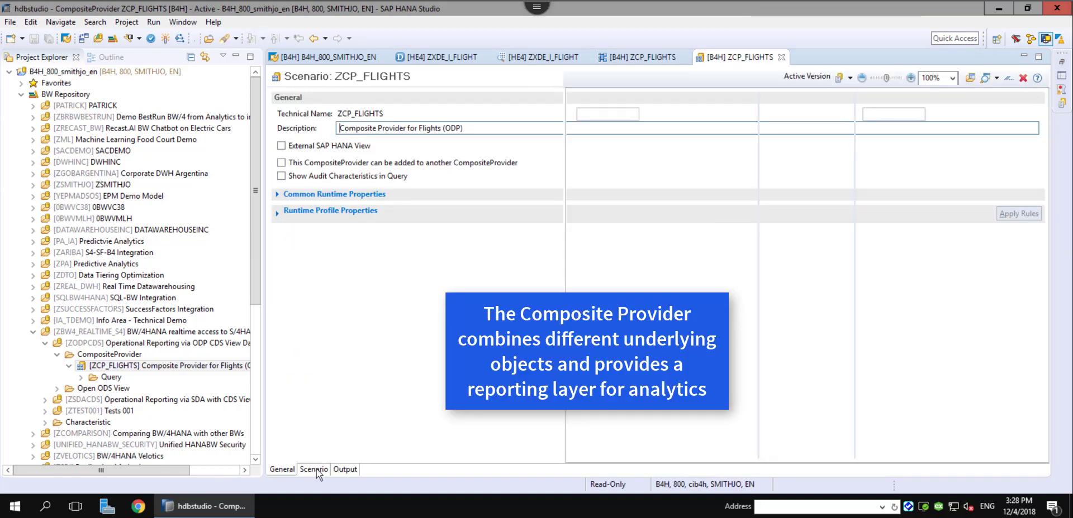
left_click(344, 469)
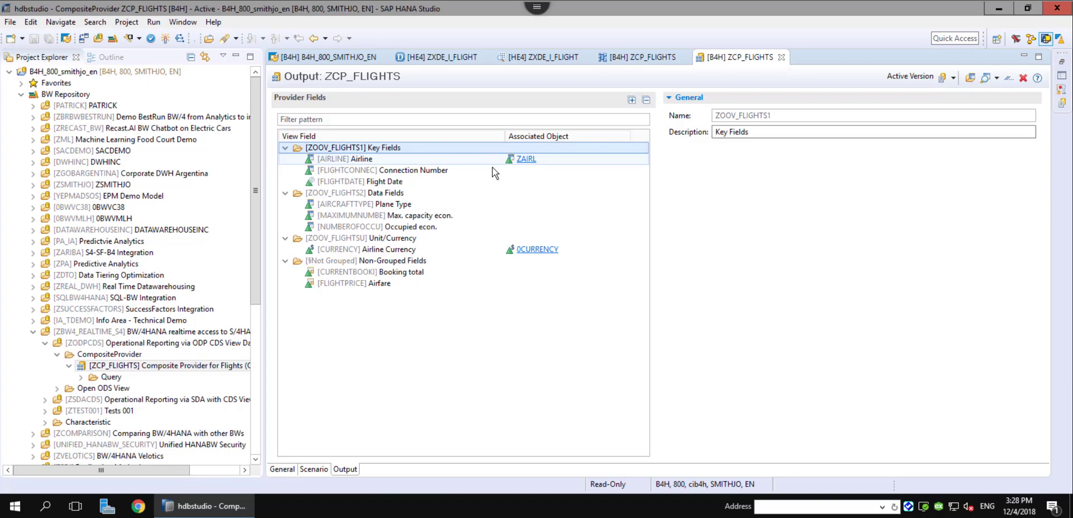
Close ZCP_FLIGHTS and select the QUE_ODP Flights (ODP) query in its Query folder.
left_click(781, 57)
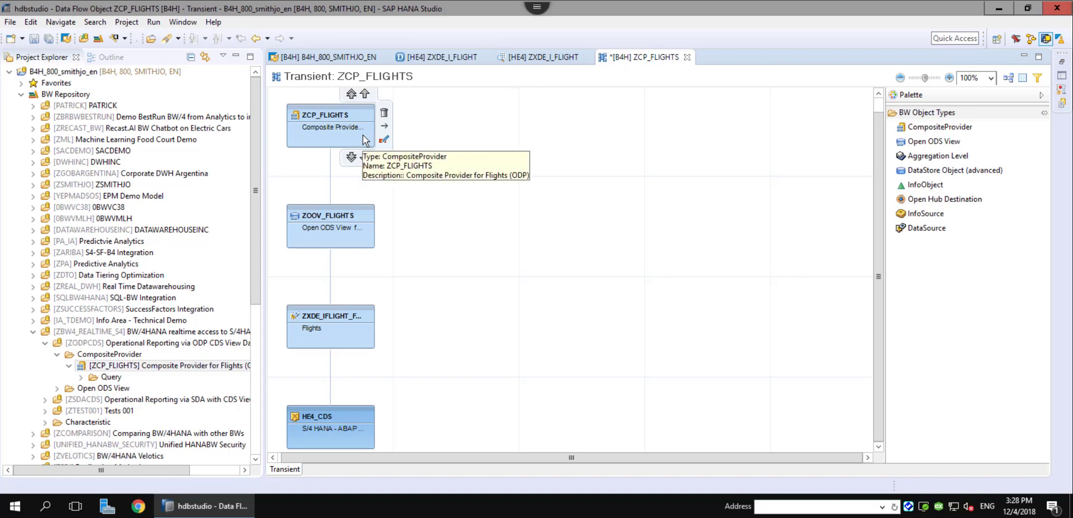
left_click(82, 378)
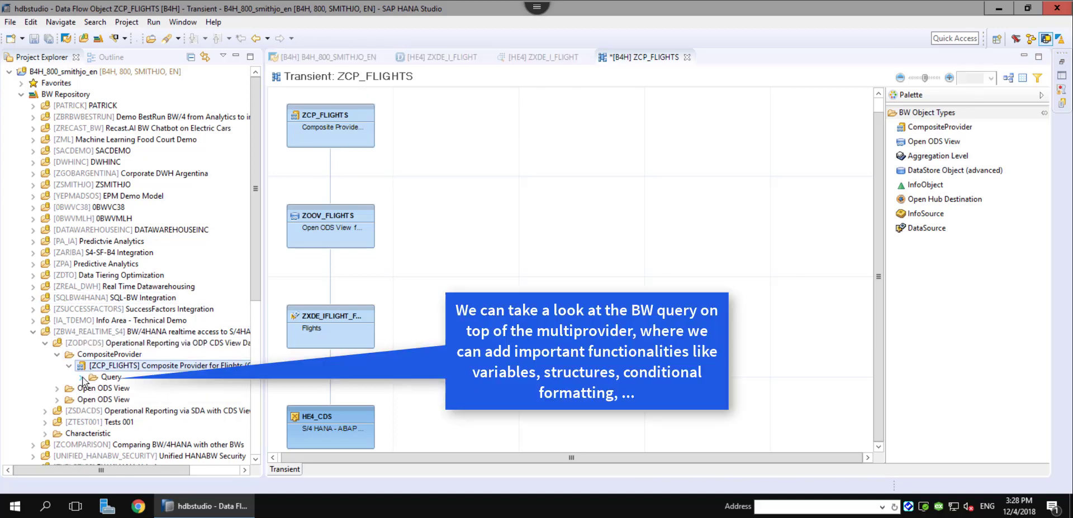
left_click(190, 390)
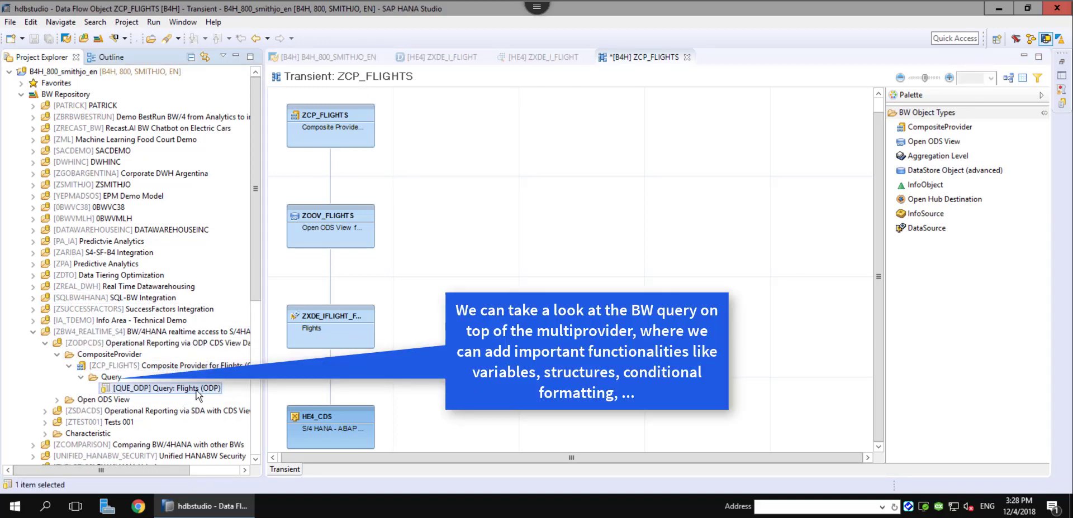
Open the QUE_ODP Flights (ODP) Sheet Definition, showing Airfare under Key Figures and Airline in rows.
double_click(194, 389)
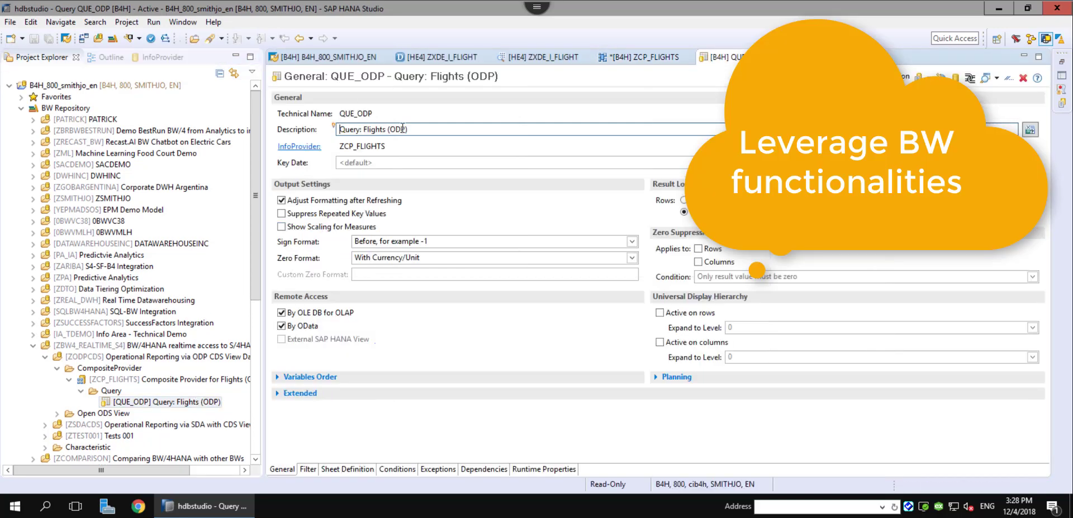
left_click(337, 129)
left_click(342, 472)
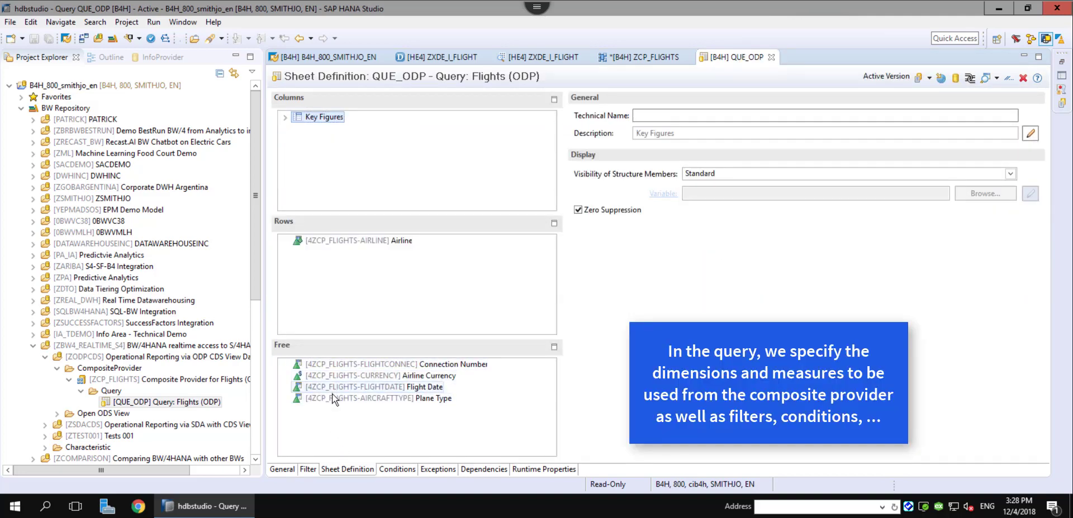
left_click(285, 118)
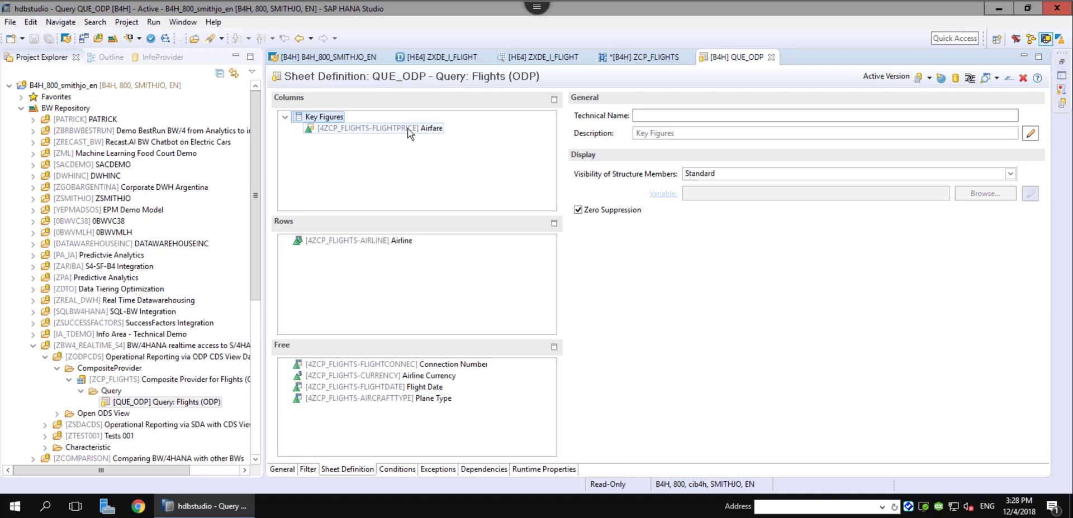
Run the Reporting Preview of Flights (ODP), totalling 317.614,37 Airfare by airline, then launch the browser.
left_click(1005, 81)
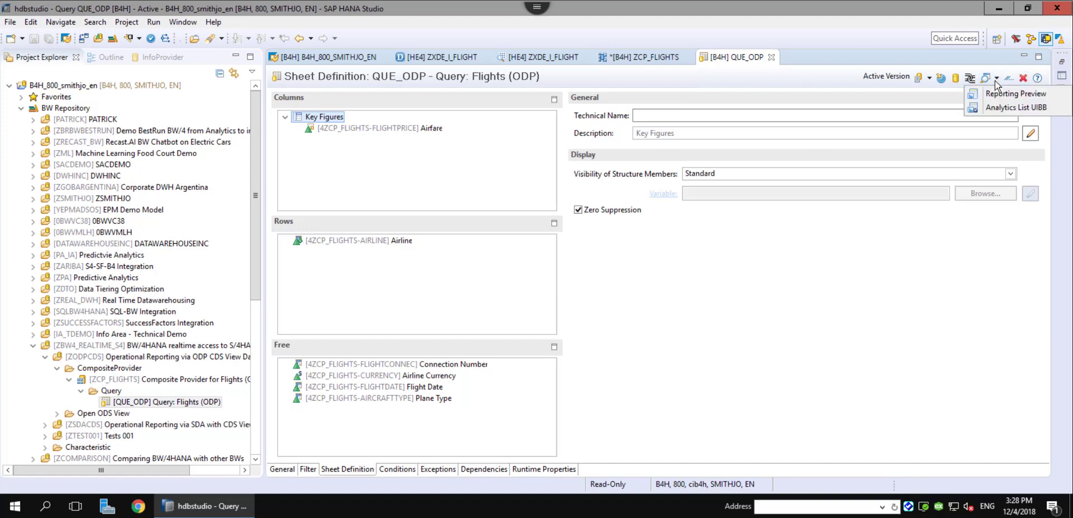
left_click(1007, 109)
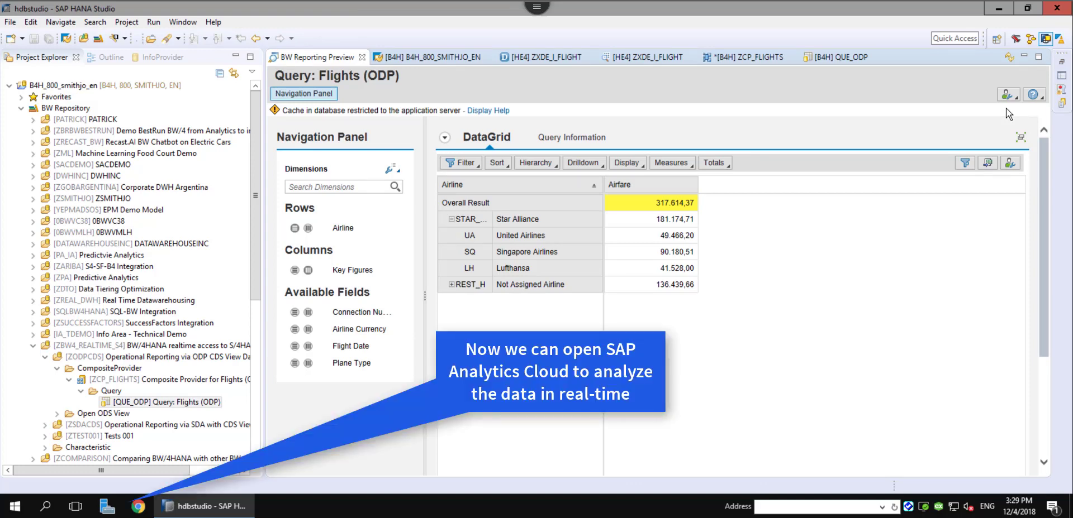
left_click(138, 507)
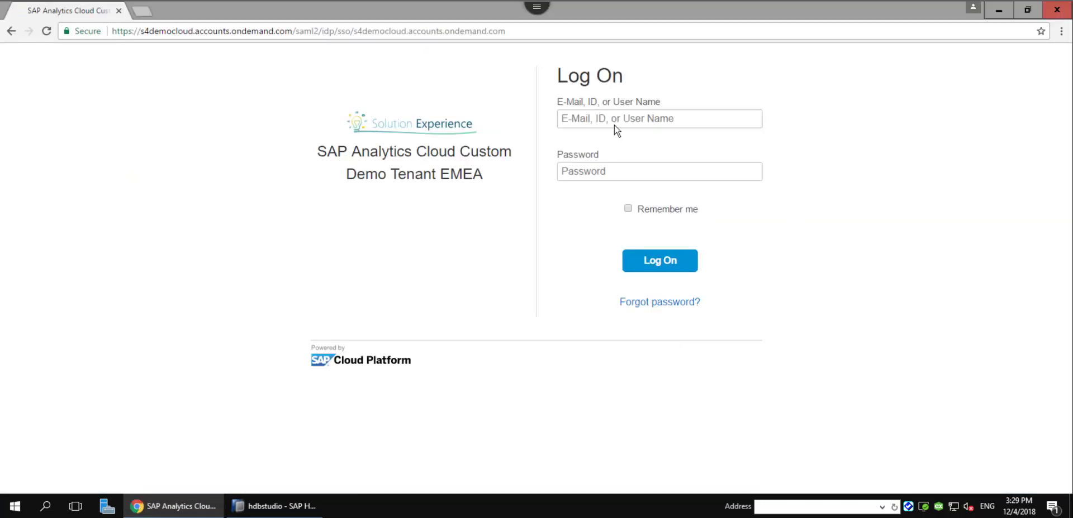
Log on to the SAP Analytics Cloud DEMOCUSTOM tenant with the user name and password.
left_click(610, 118)
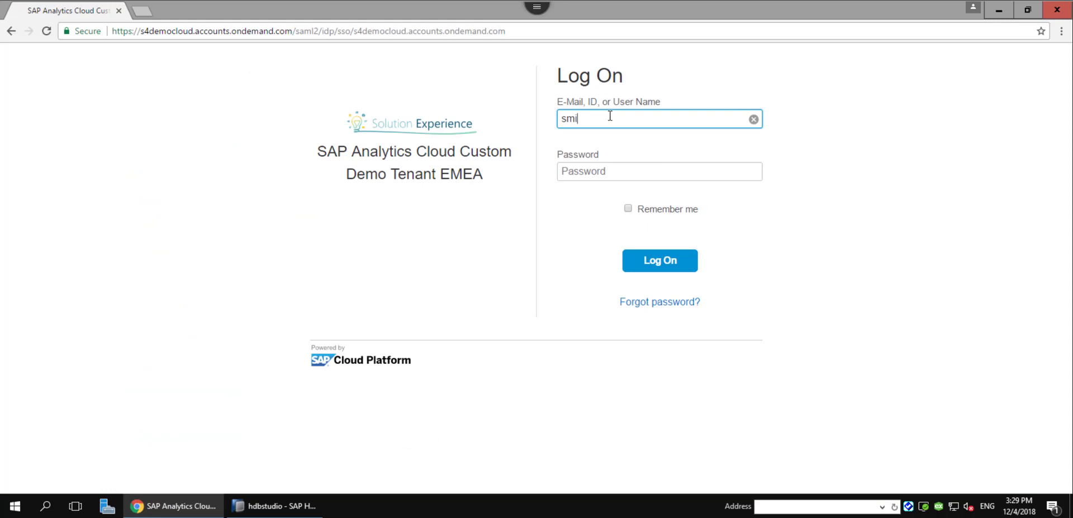
key("Tab")
type("******")
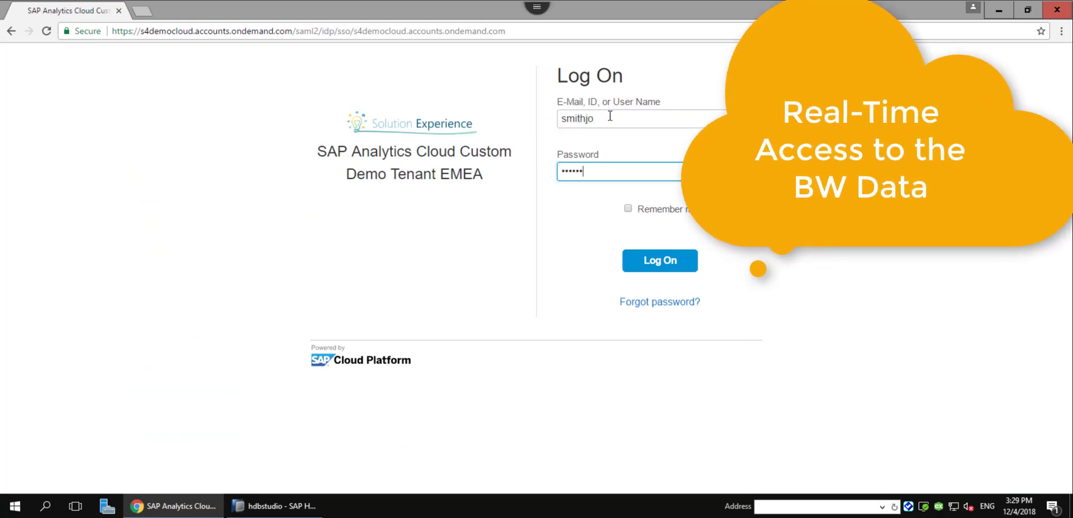
type("*")
key("Return")
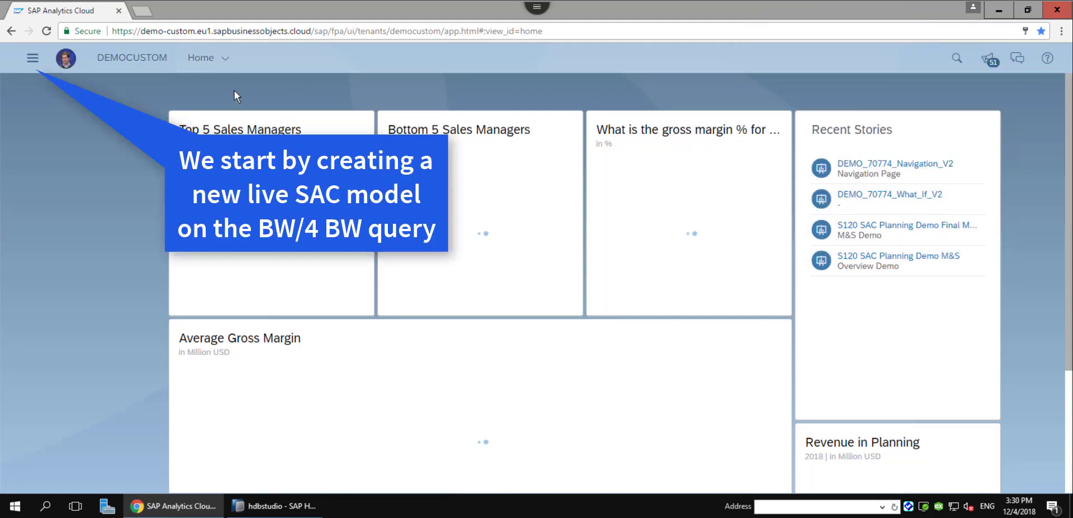
Create a new model from a data source, listing the Live Data and 17 acquire-data options.
left_click(32, 57)
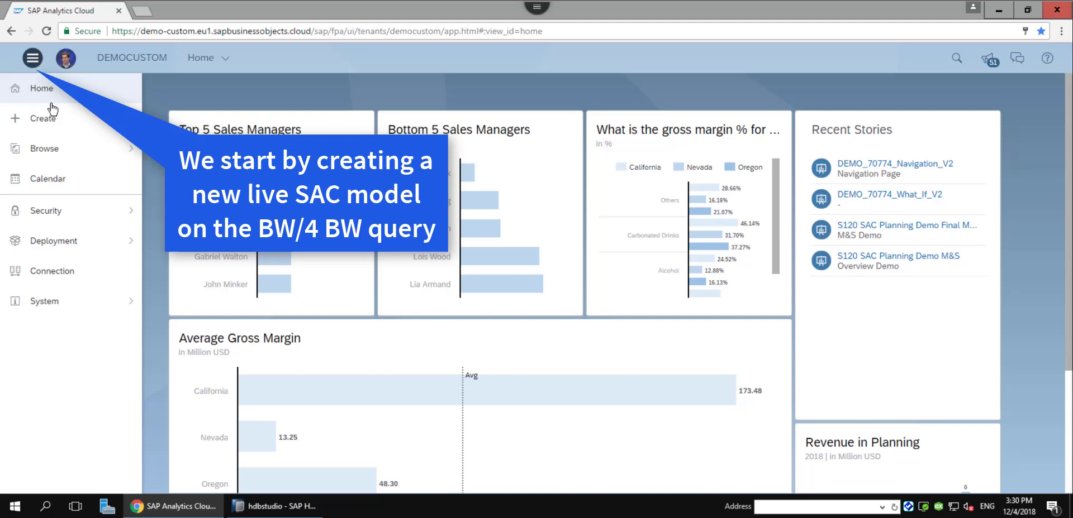
left_click(50, 128)
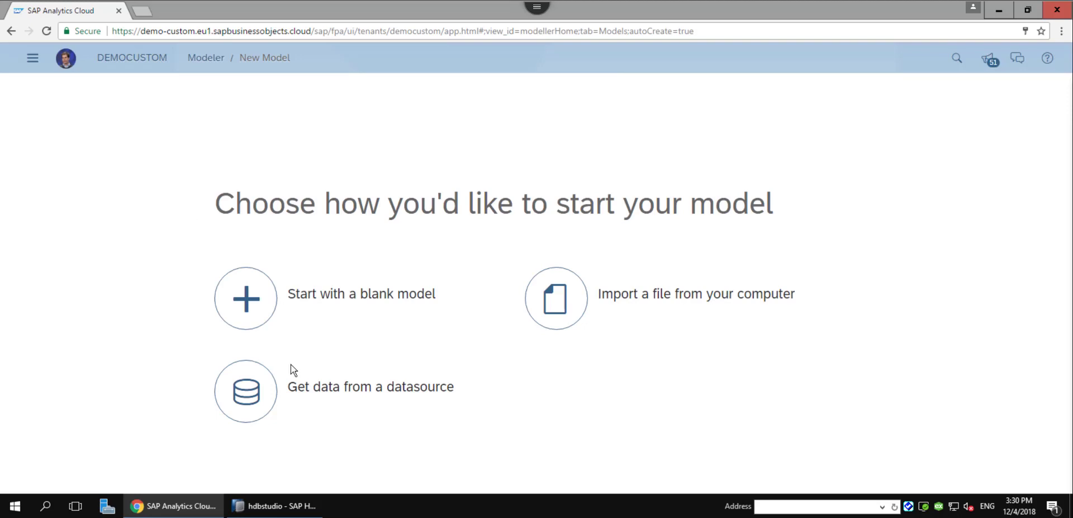
left_click(255, 390)
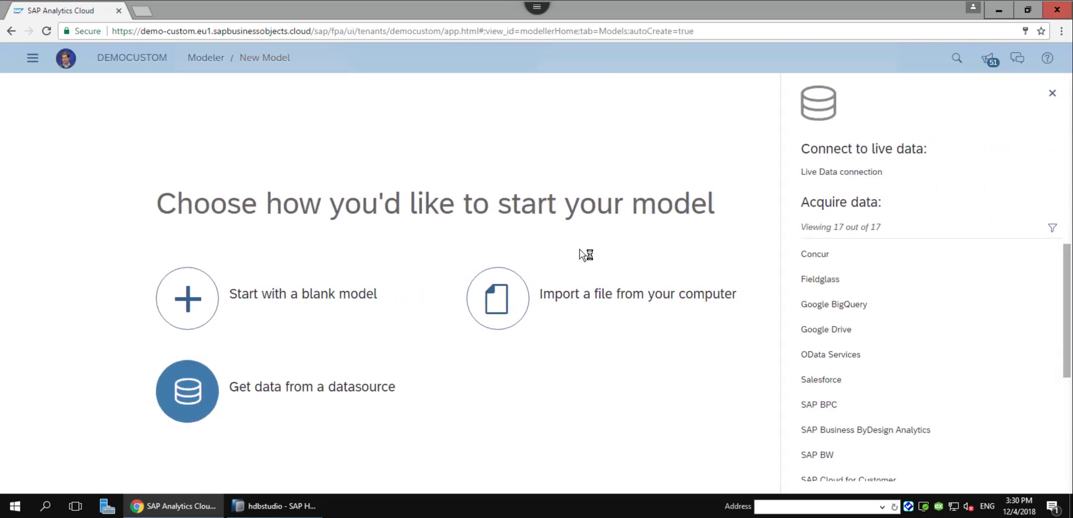
Start a live-data model with system type SAP BW and the B4HDirect connection.
left_click(875, 175)
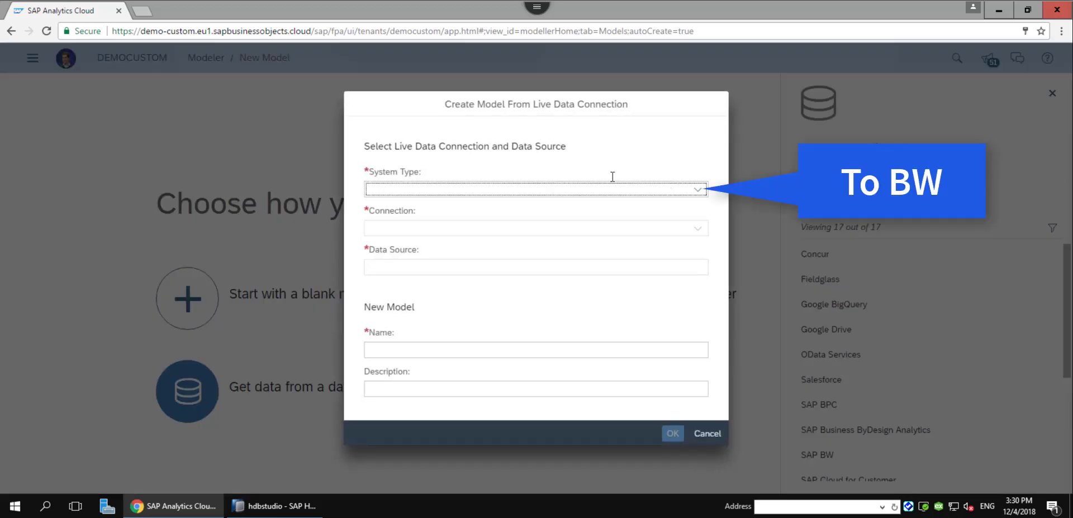
left_click(699, 190)
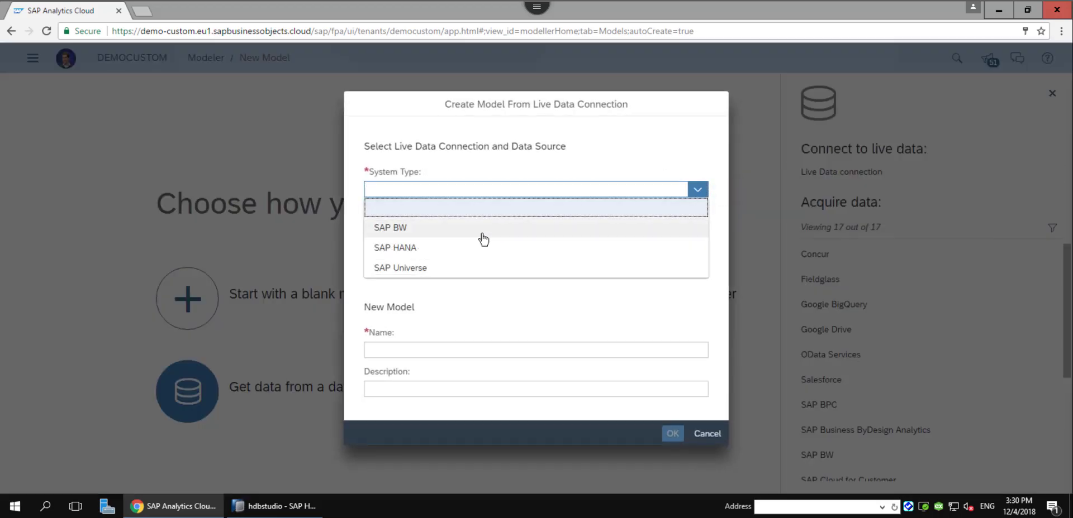
left_click(412, 231)
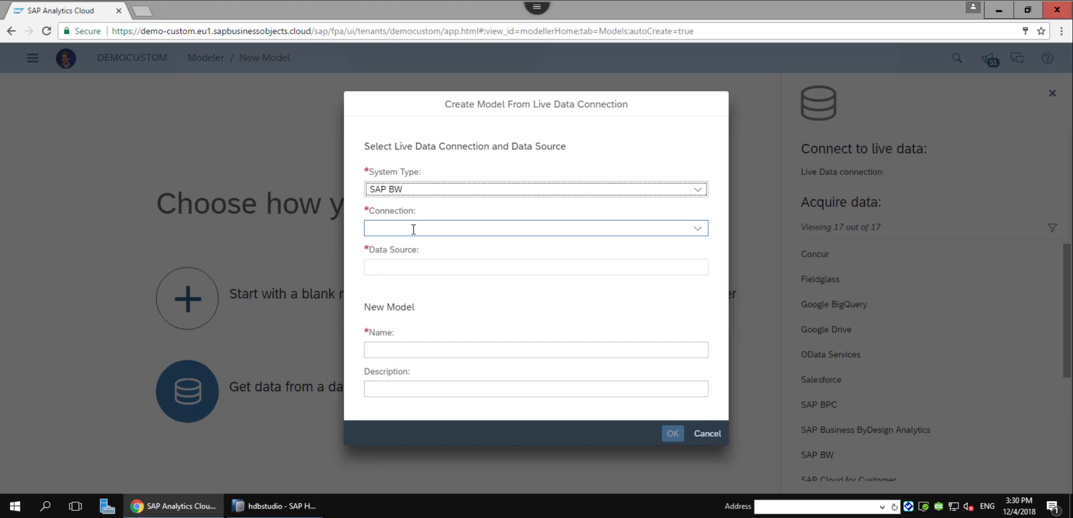
left_click(698, 229)
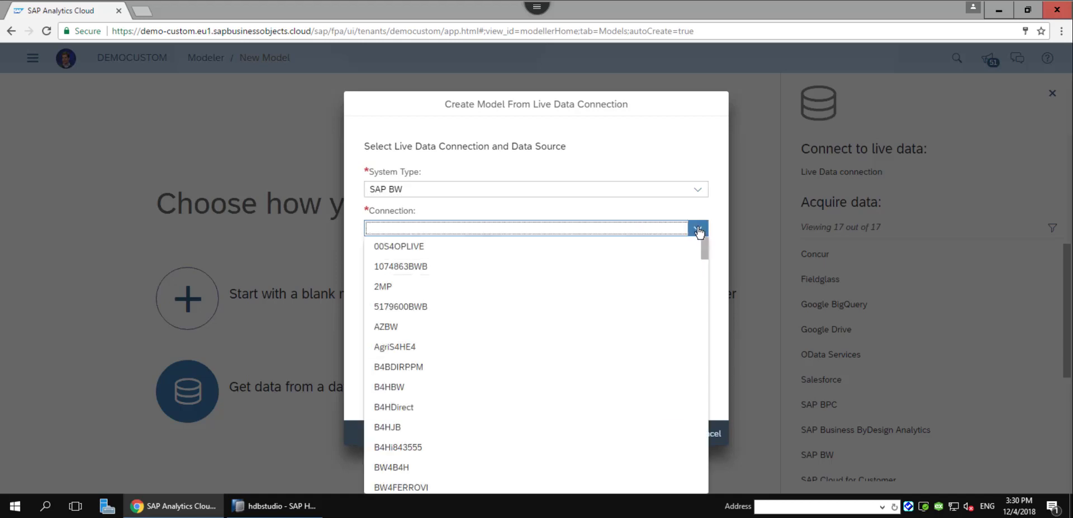
left_click(397, 409)
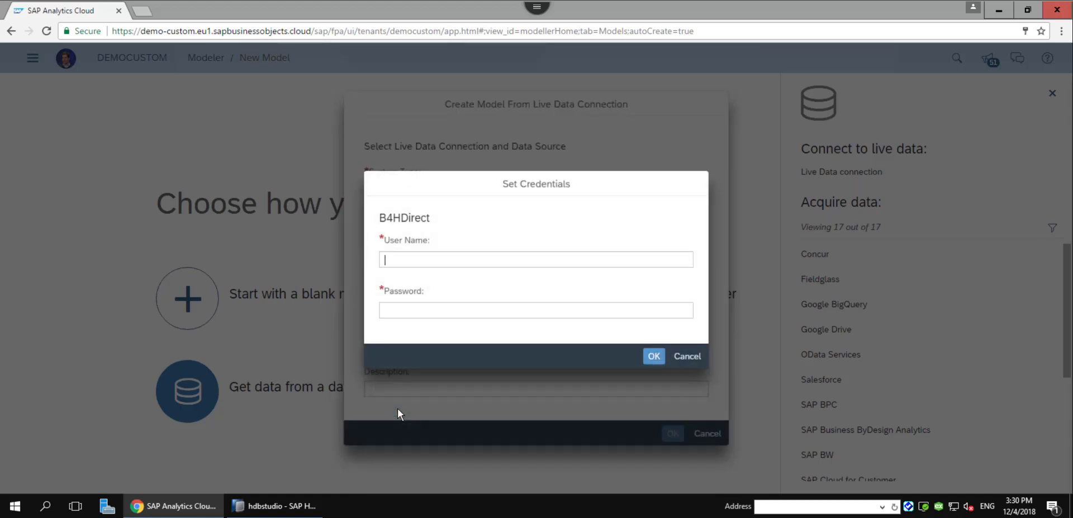
Sign in to B4HDirect with the account's user name and password.
left_click(436, 260)
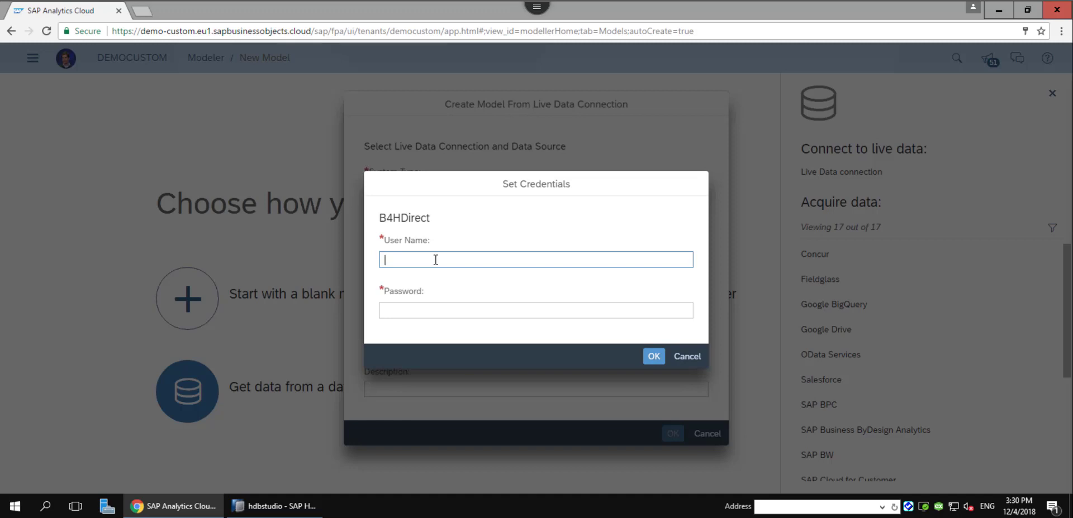
key("Tab")
type("•••••••")
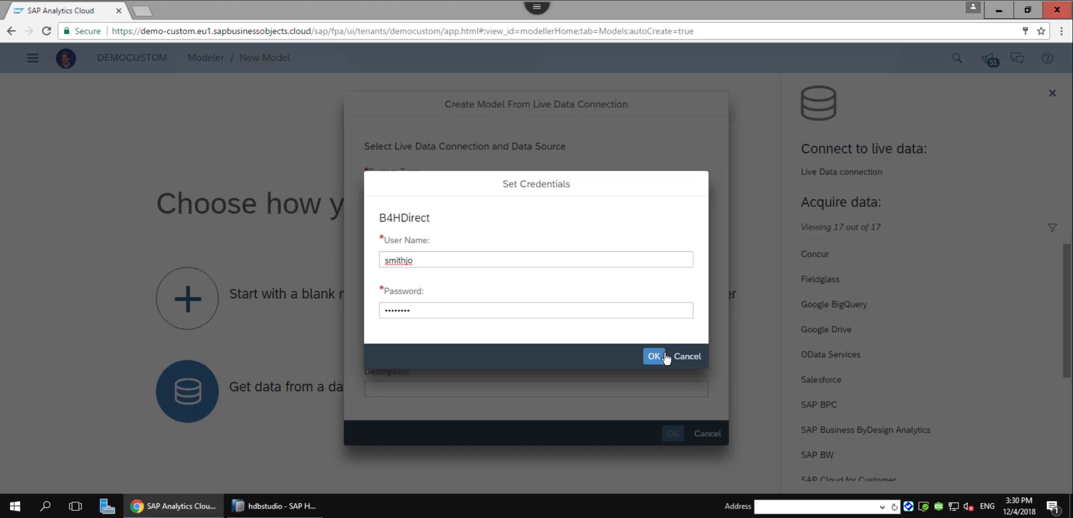
left_click(649, 357)
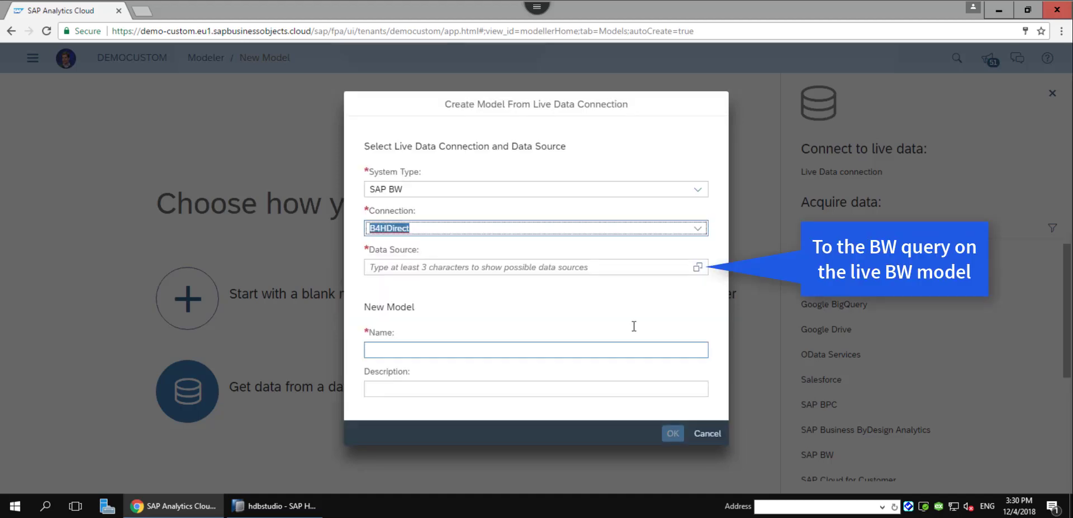
Create live model Test_JU on data source QUE_ODP with description Test JU.
left_click(589, 267)
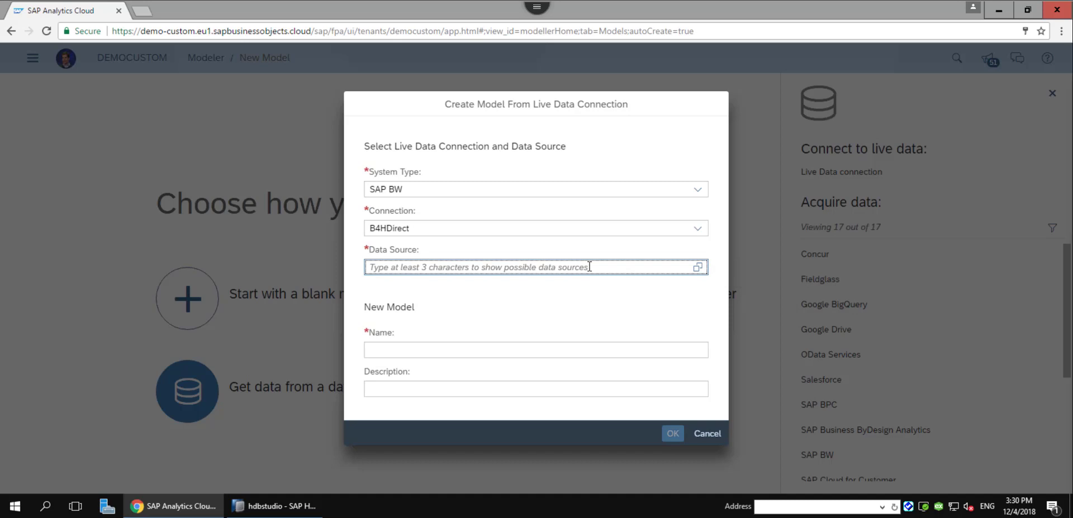
type("QUE")
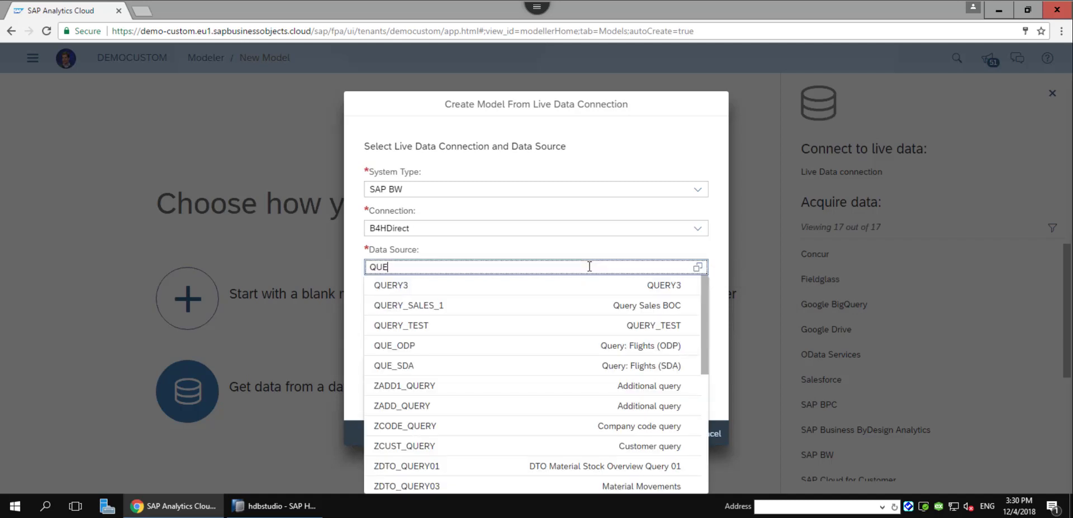
left_click(435, 344)
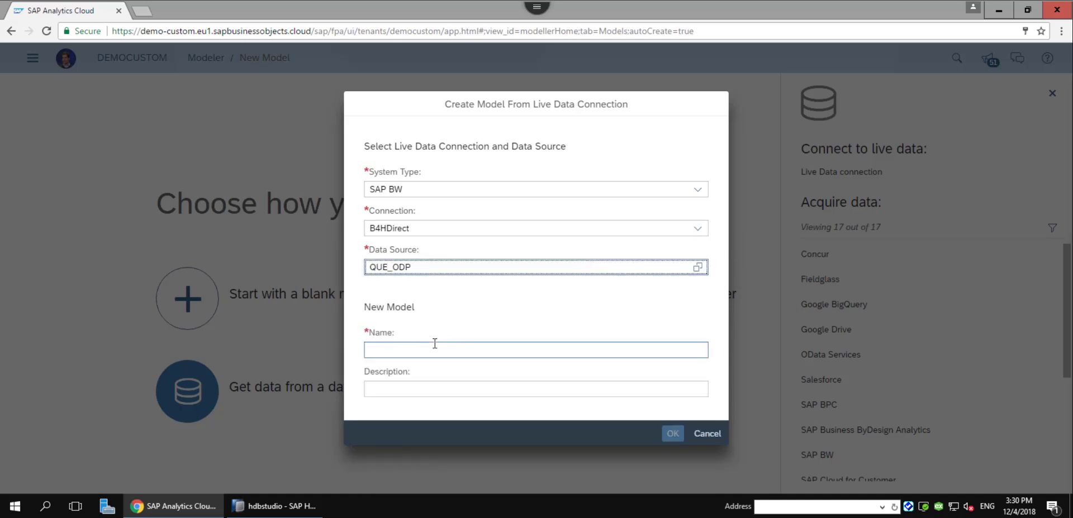
left_click(426, 352)
type("Test")
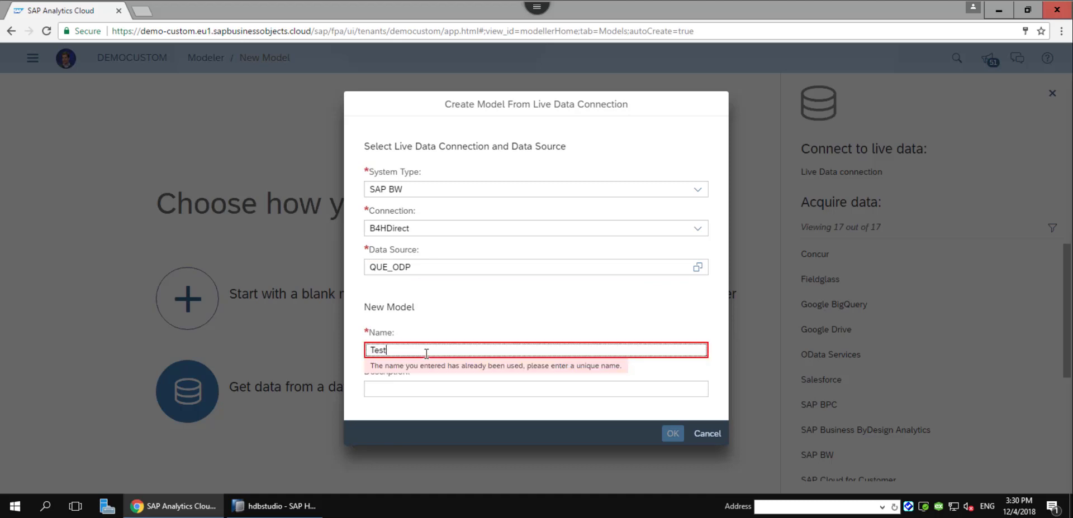
type("_JU")
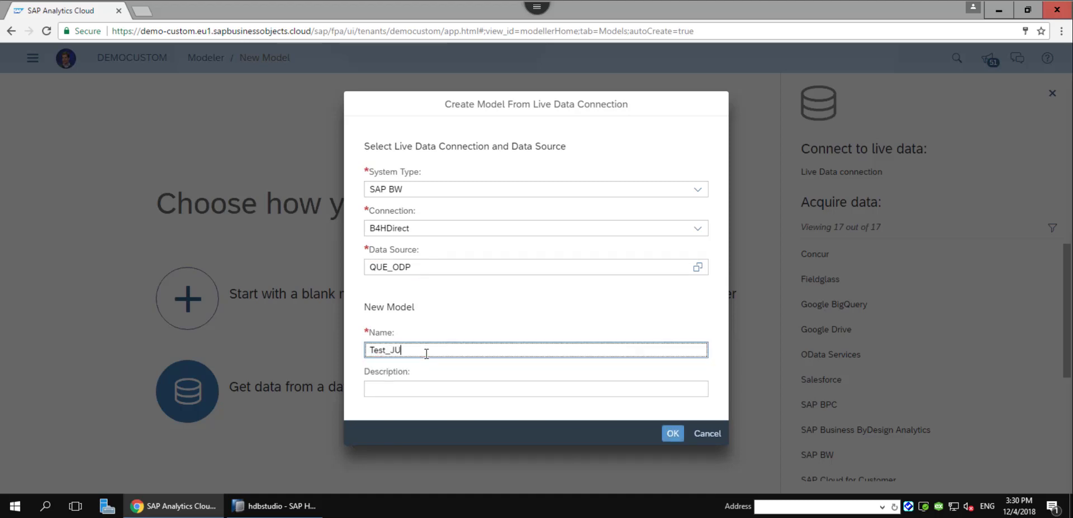
key("Tab")
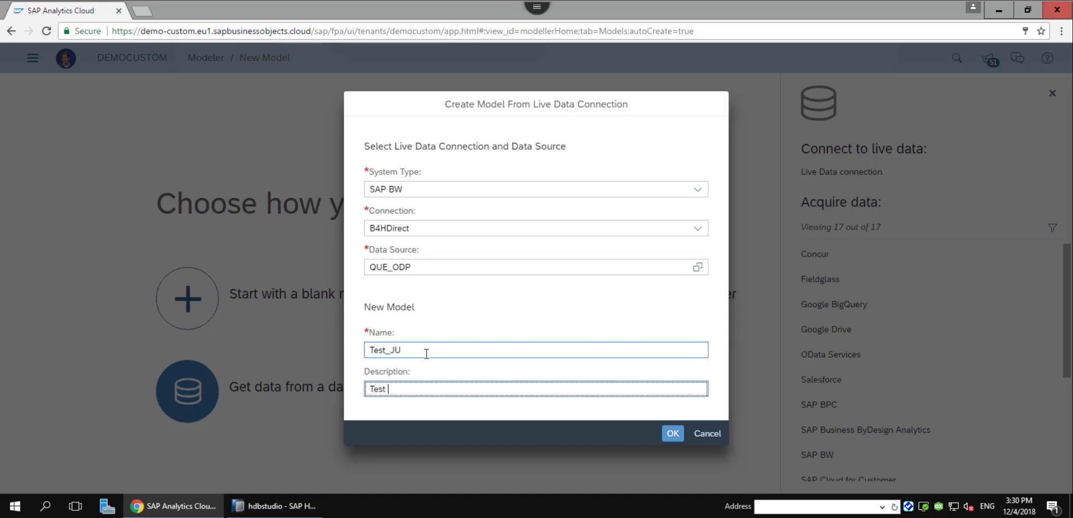
left_click(672, 434)
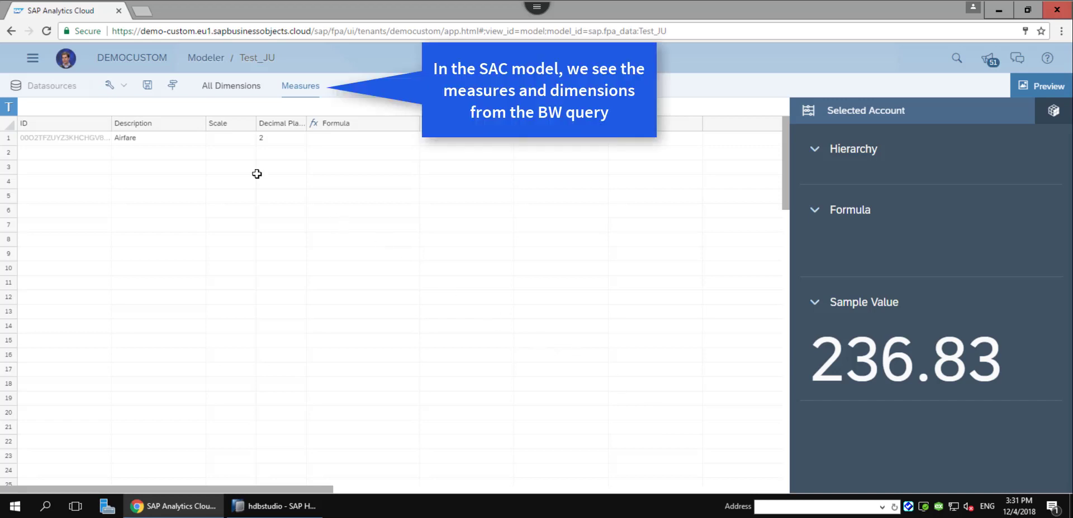
Review Test_JU's dimensions such as Airline, save the model, and bring up the Create options.
left_click(246, 95)
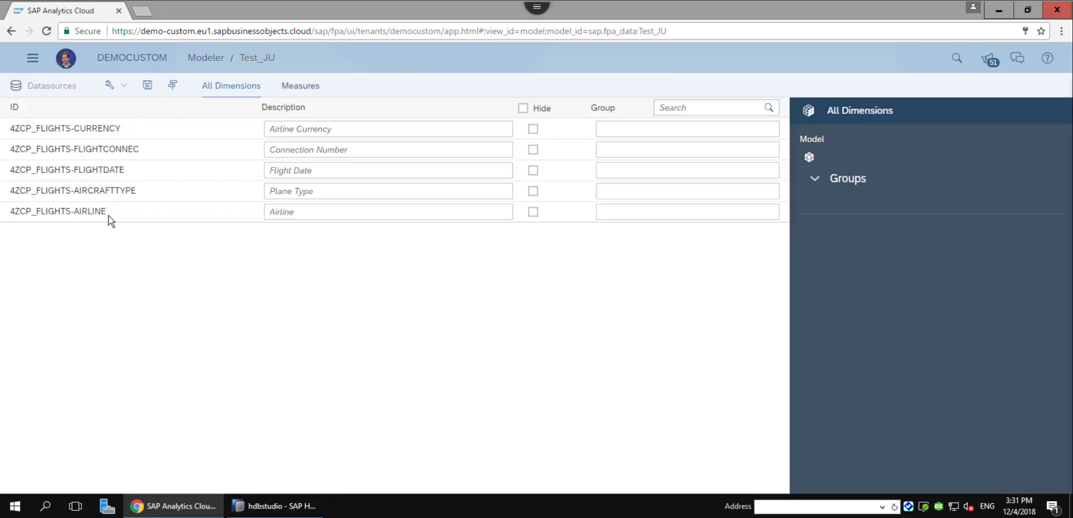
left_click(283, 215)
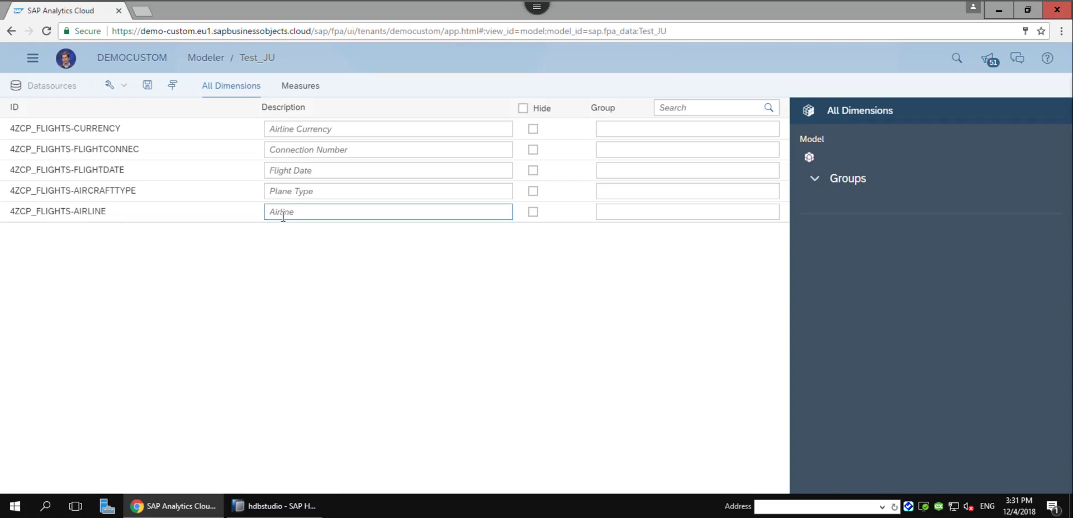
left_click(149, 85)
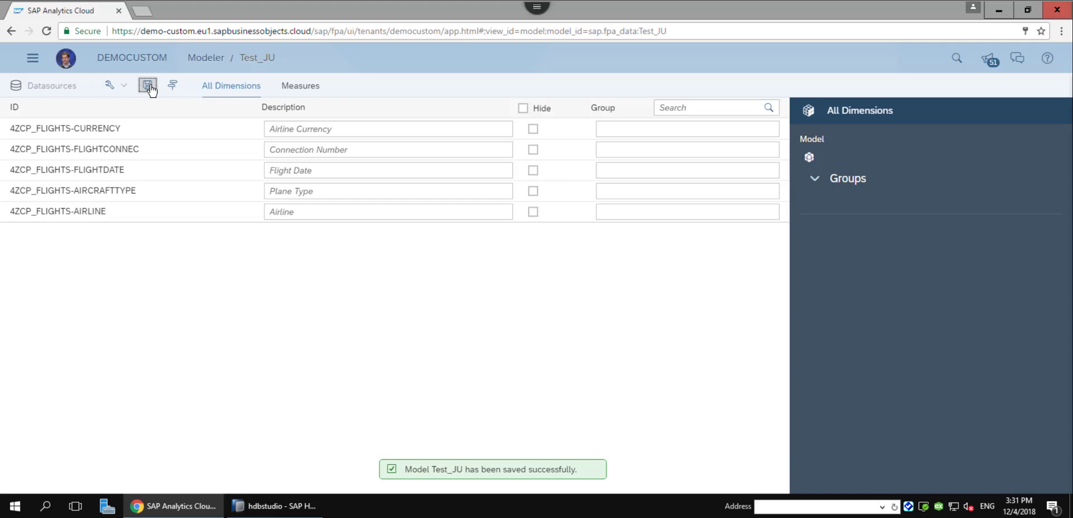
left_click(33, 57)
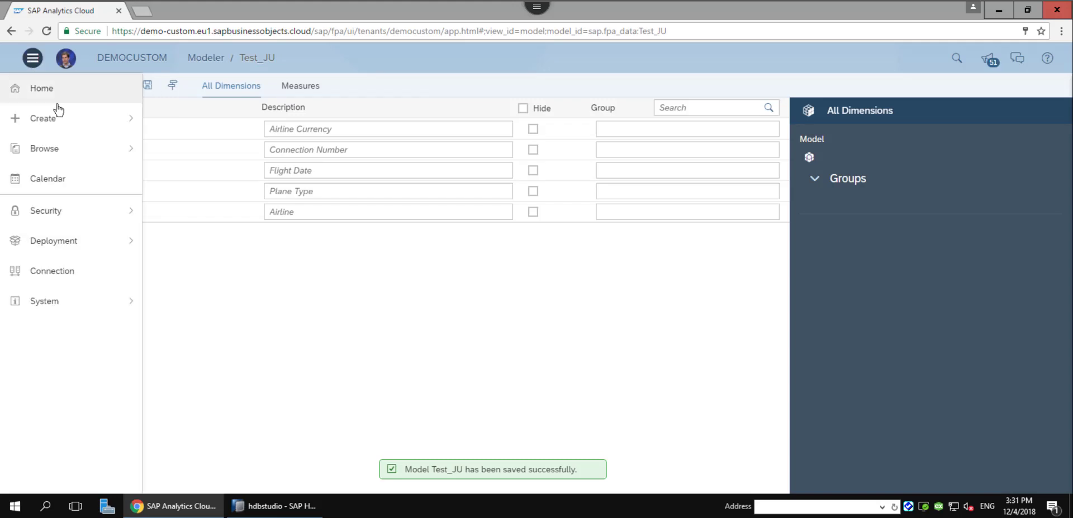
left_click(59, 130)
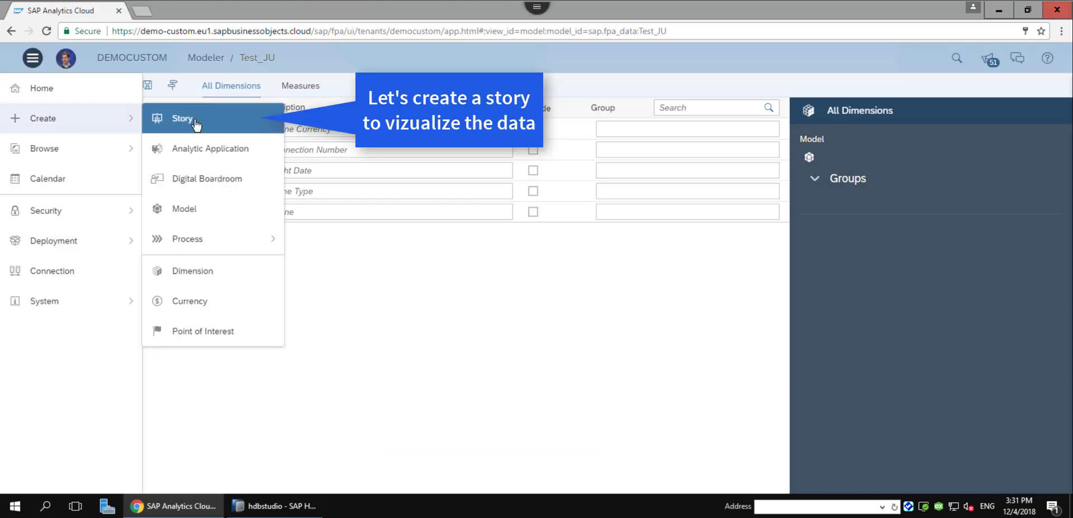
Create a new story that explores data from the existing Test_JU model.
left_click(182, 119)
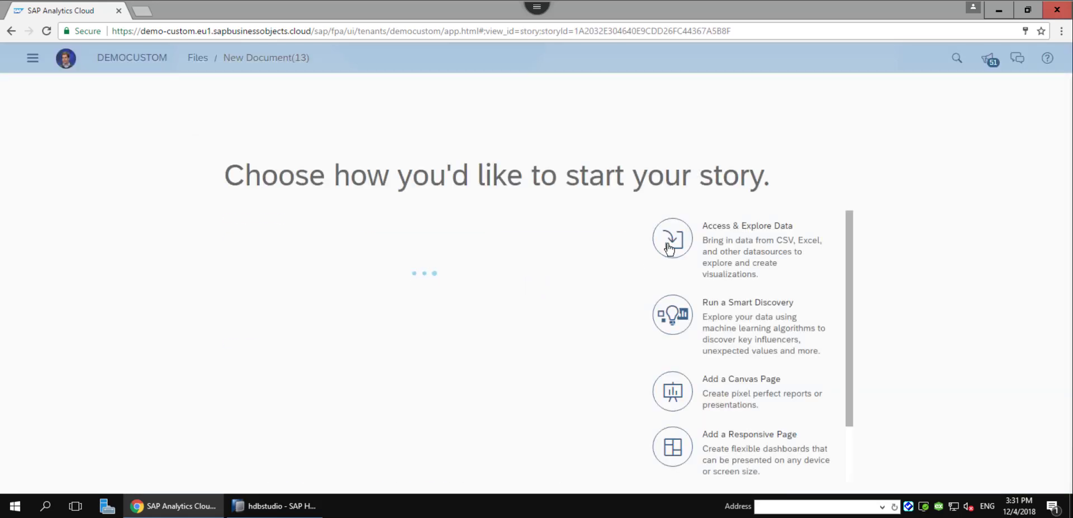
left_click(671, 244)
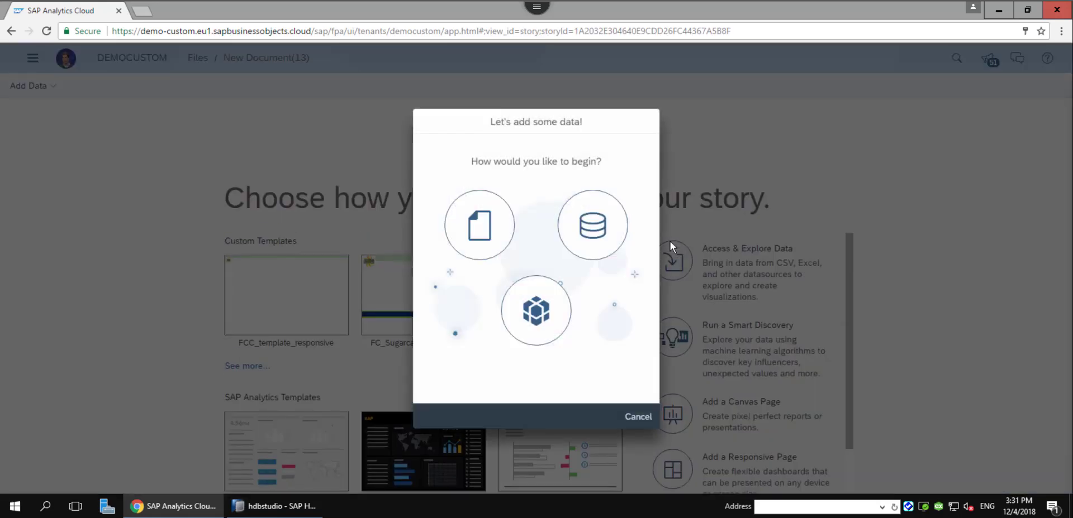
left_click(542, 320)
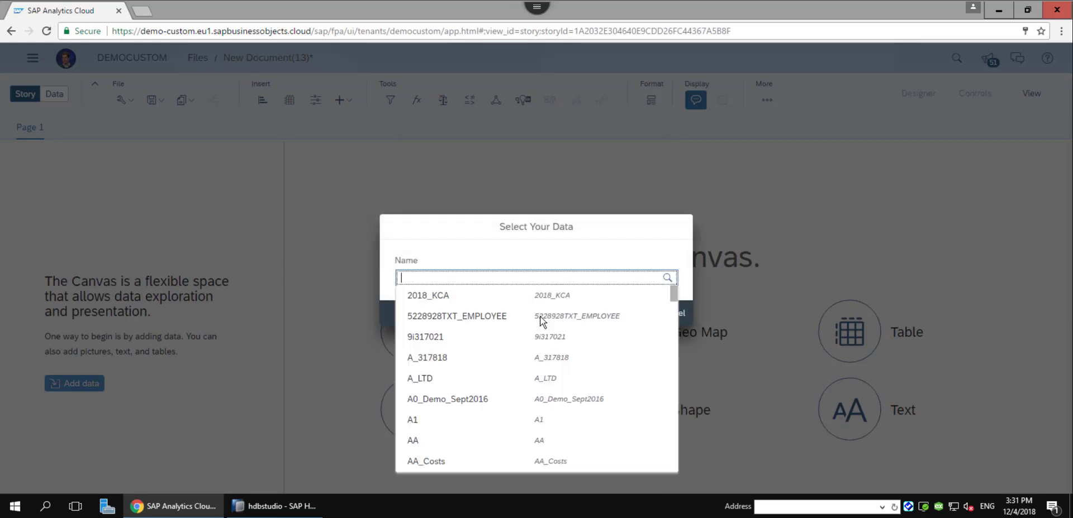
type("Test")
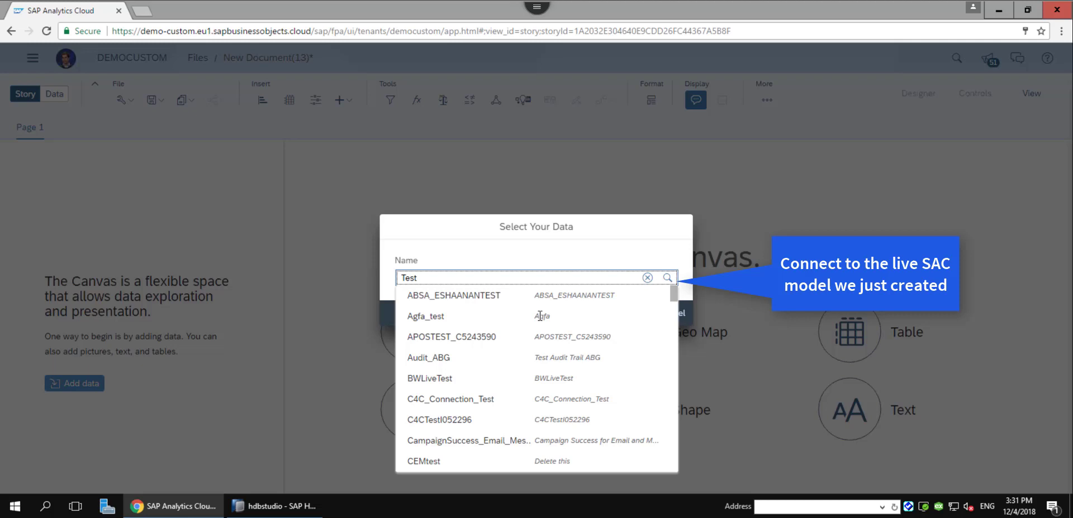
type("_")
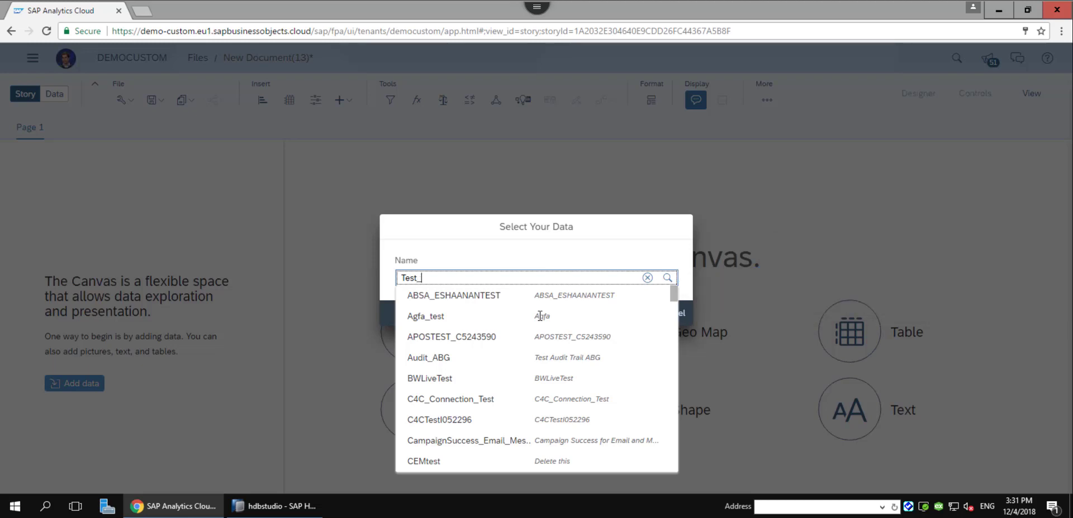
type("JU")
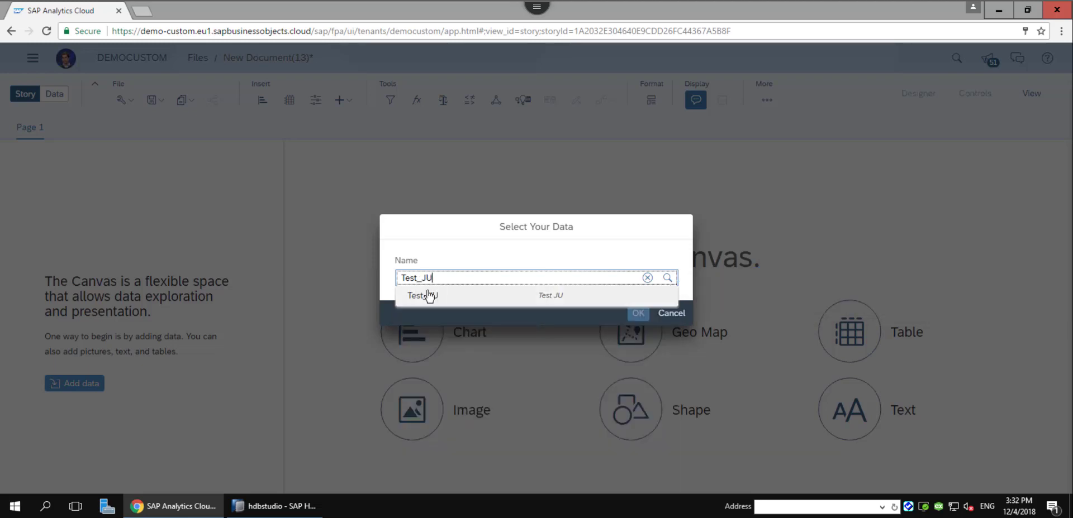
left_click(429, 296)
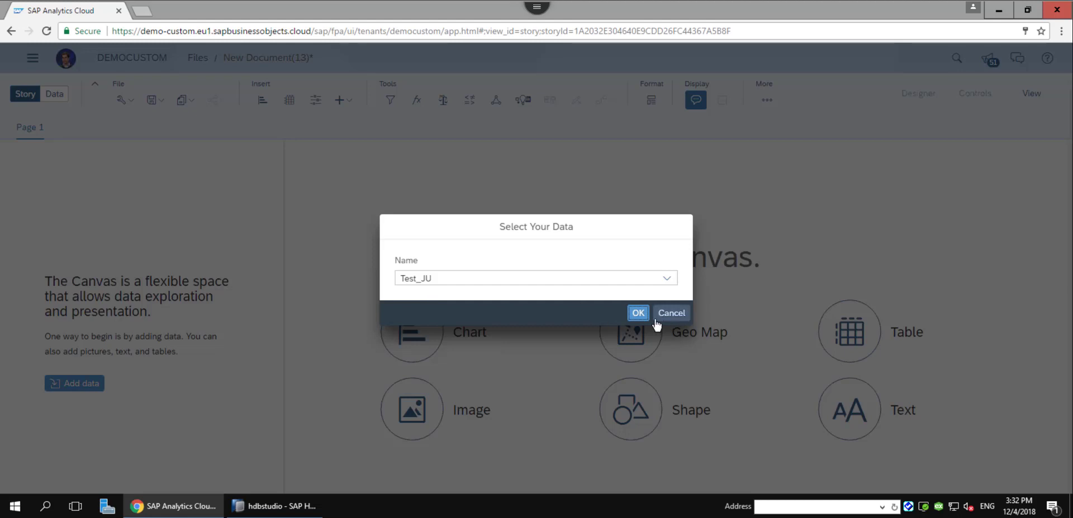
left_click(636, 317)
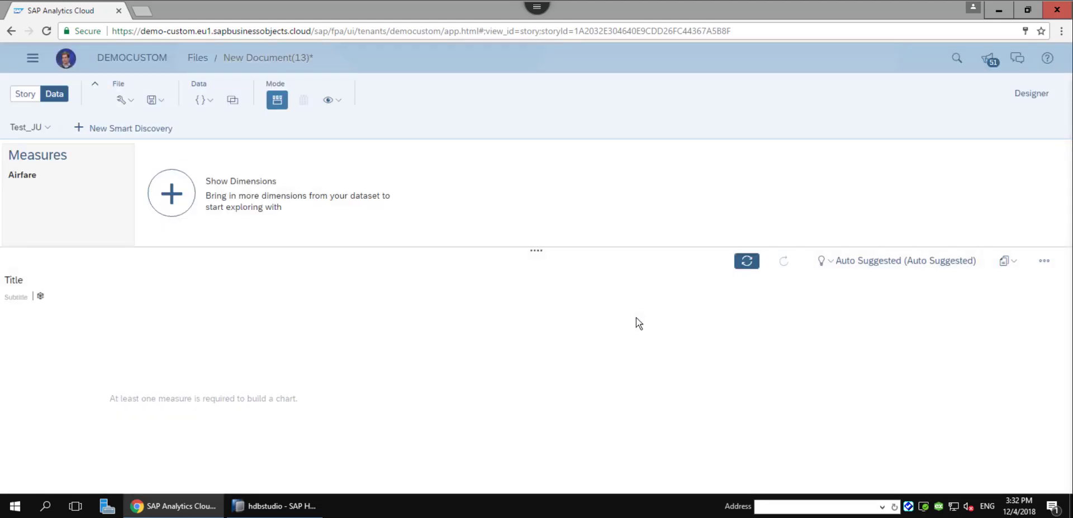
Show all dimensions and chart the Airfare measure broken down by Airline.
left_click(167, 193)
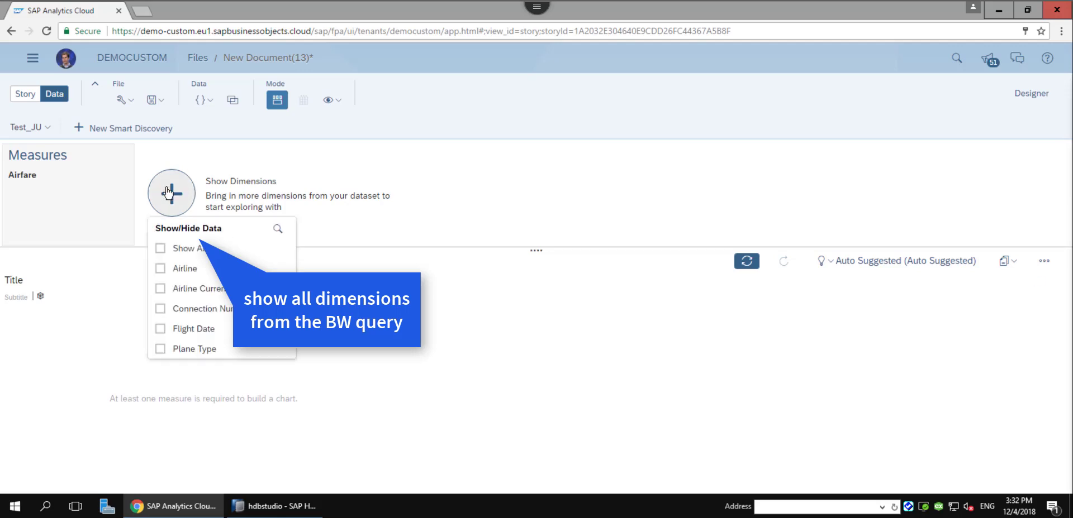
left_click(184, 247)
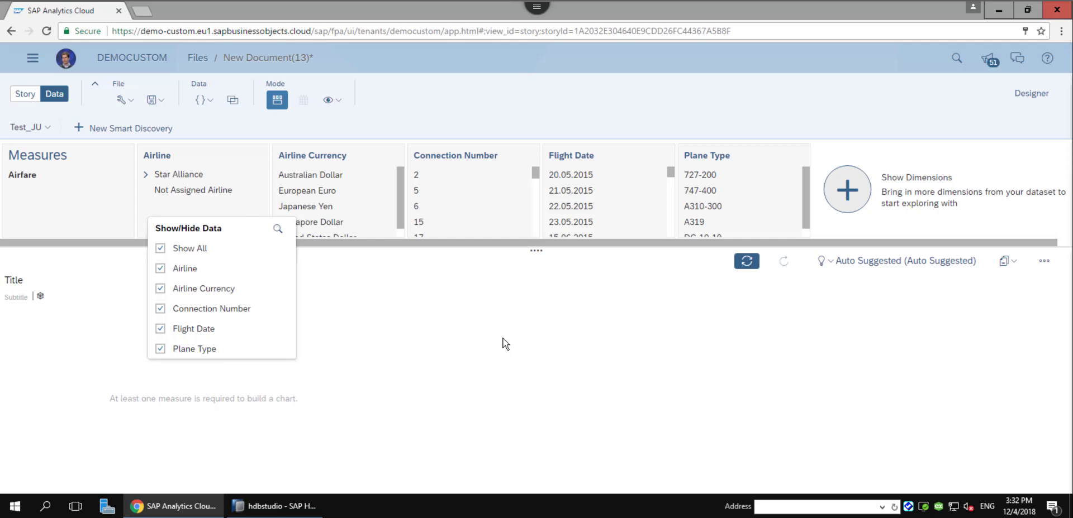
left_click(17, 177)
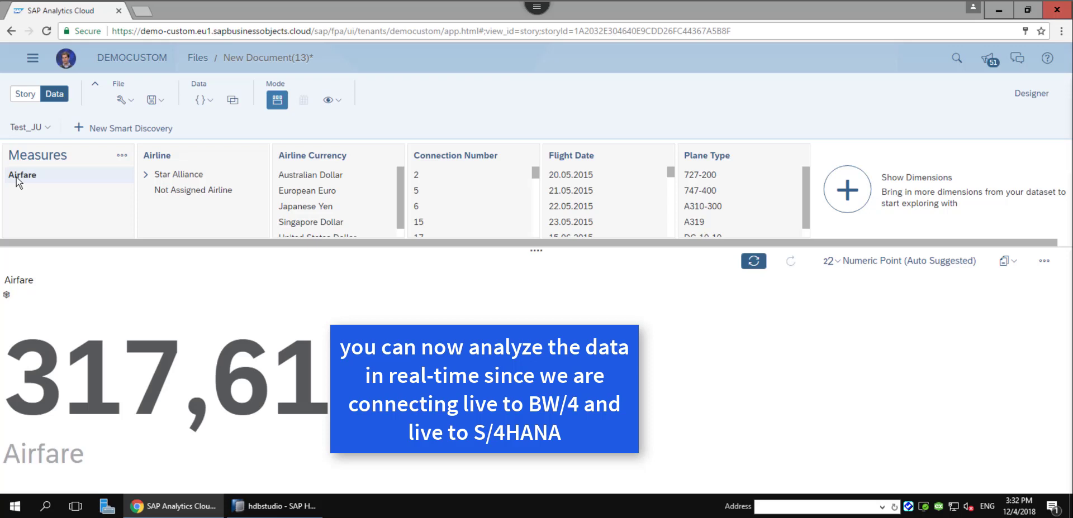
left_click(707, 156)
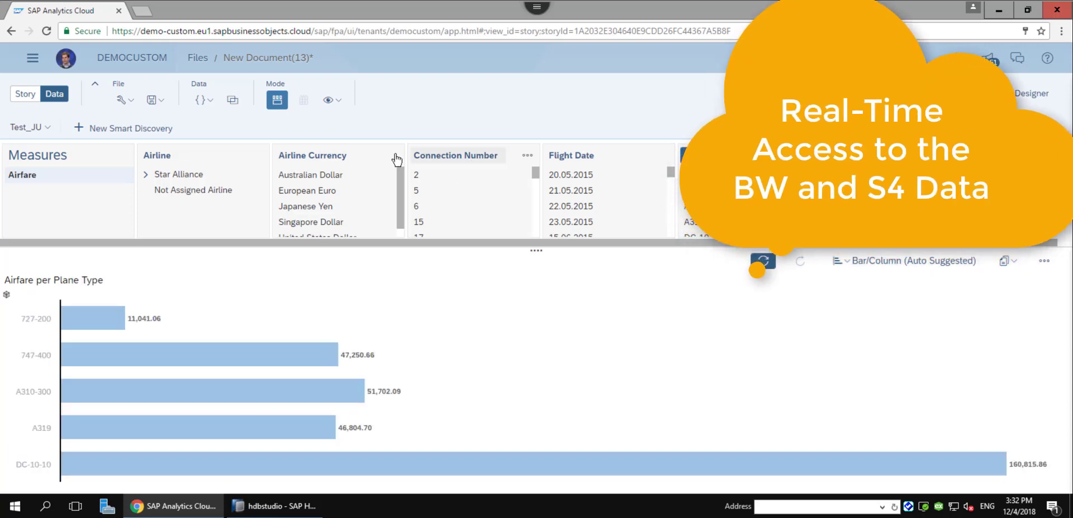
left_click(339, 159)
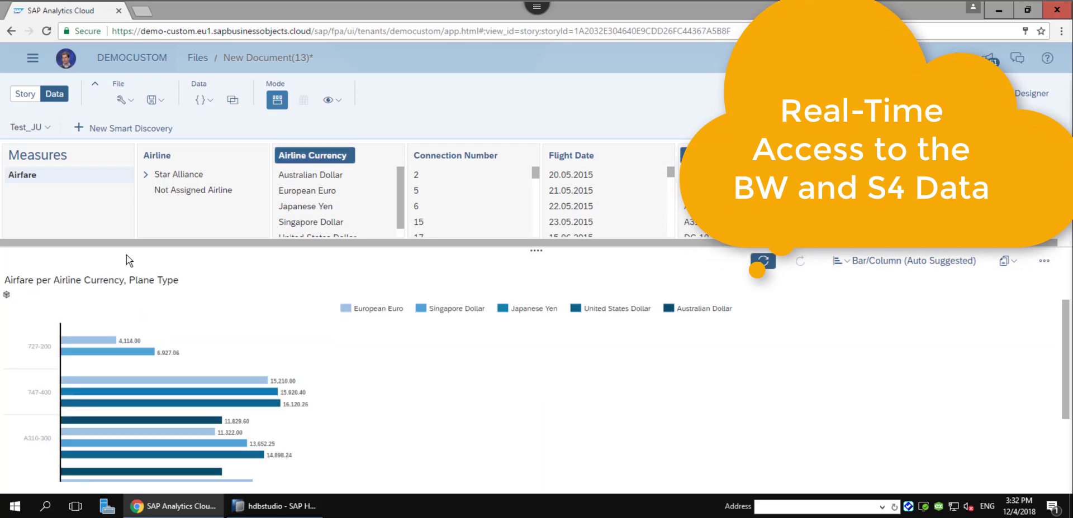
left_click(331, 160)
left_click(690, 155)
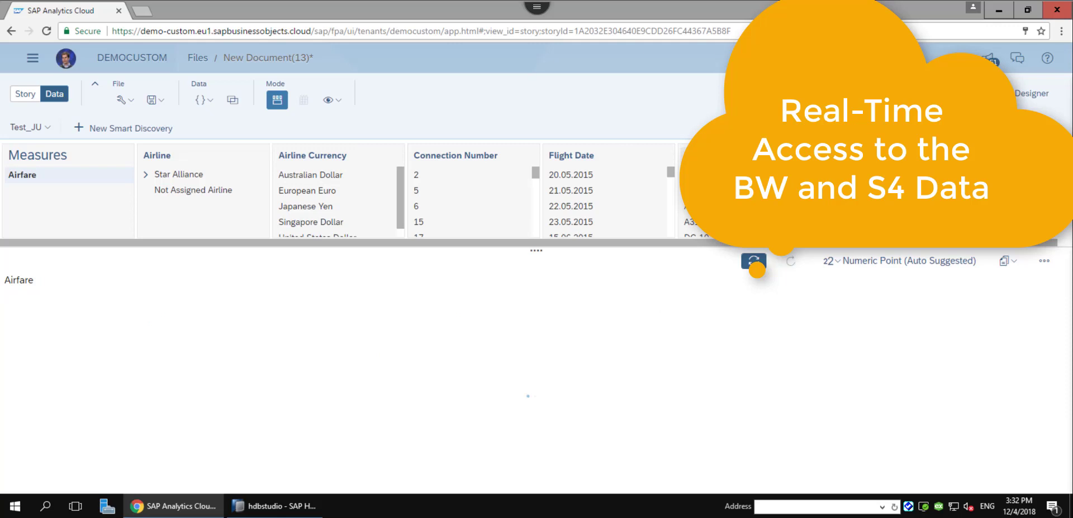
left_click(160, 156)
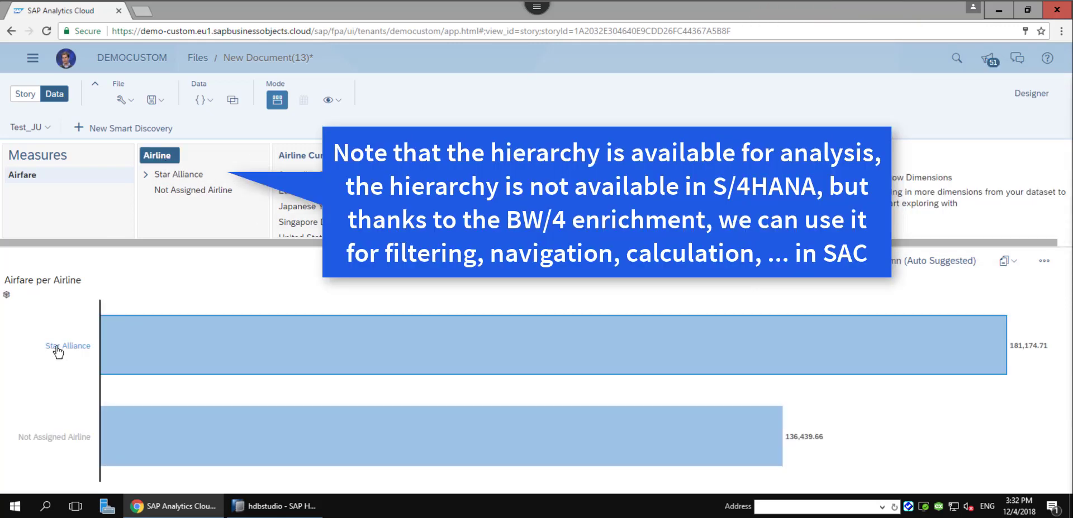
Drill into the Star Alliance bar and copy the chart to story Page 1.
left_click(57, 347)
left_click(98, 329)
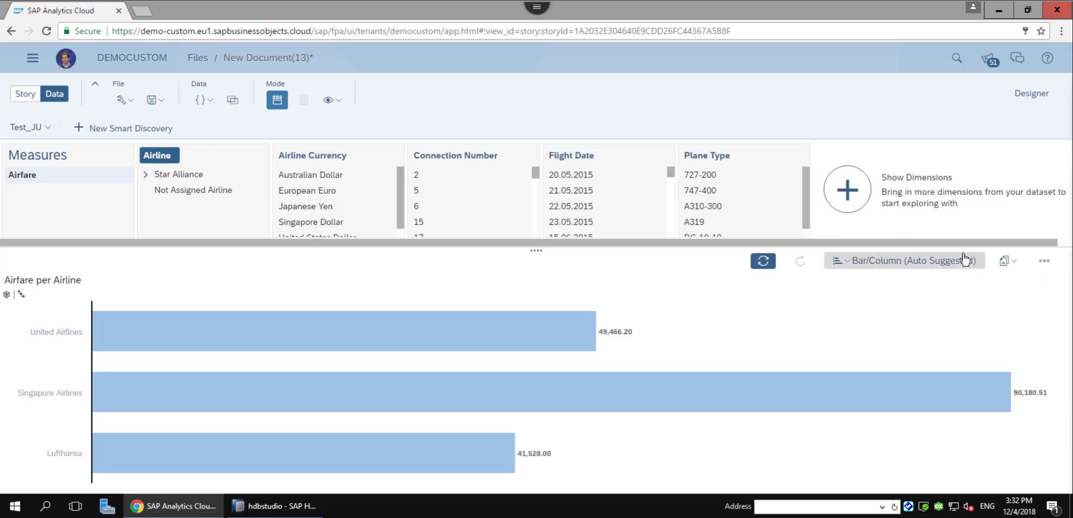
left_click(1009, 261)
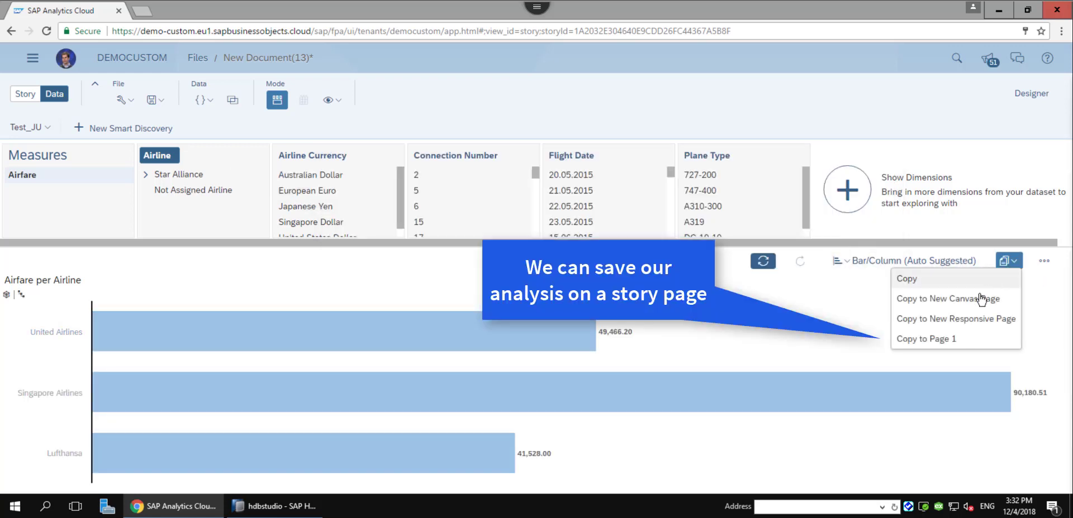
left_click(949, 339)
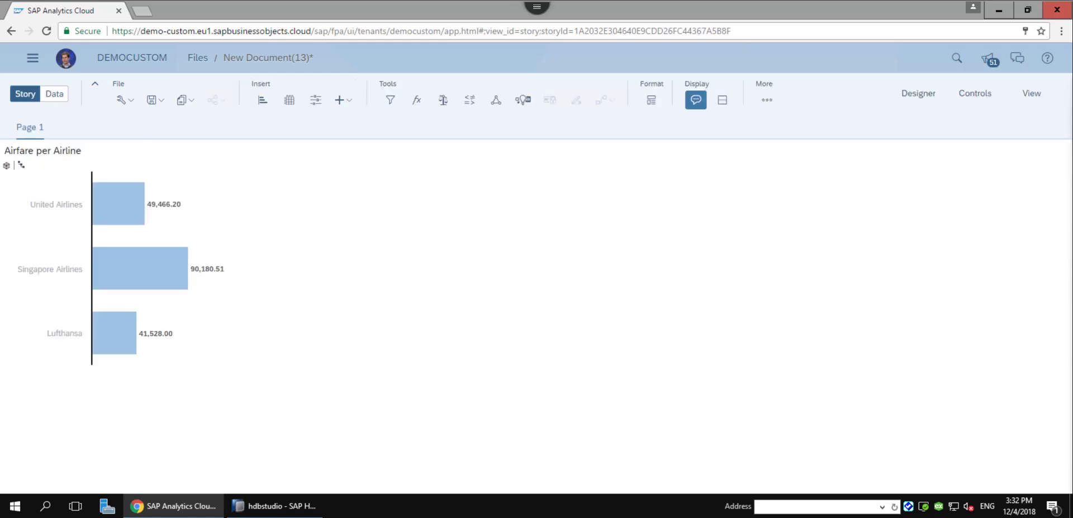
In HANA Studio's hierarchy maintenance, add an EMEA text node under the Star Alliance root.
left_click(276, 507)
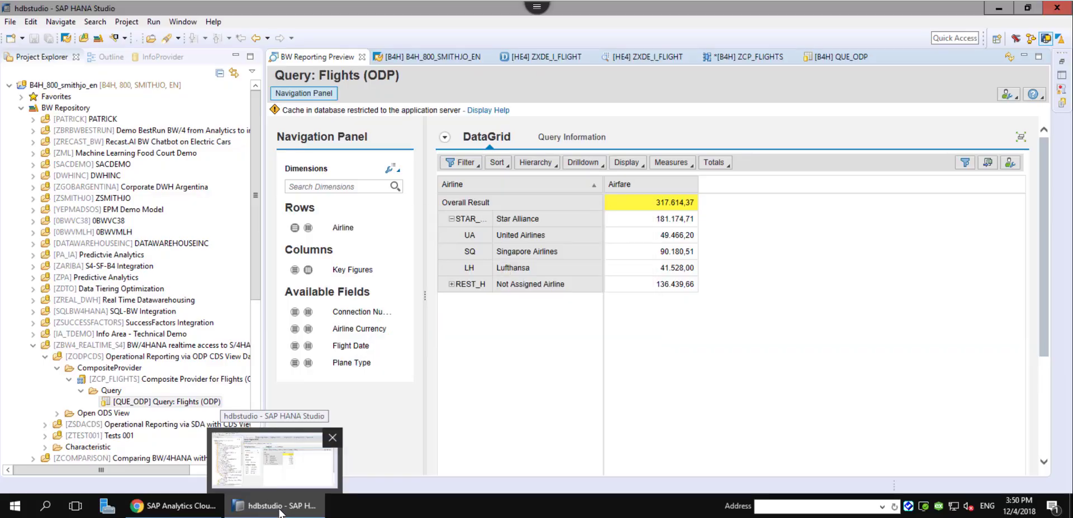
left_click(430, 56)
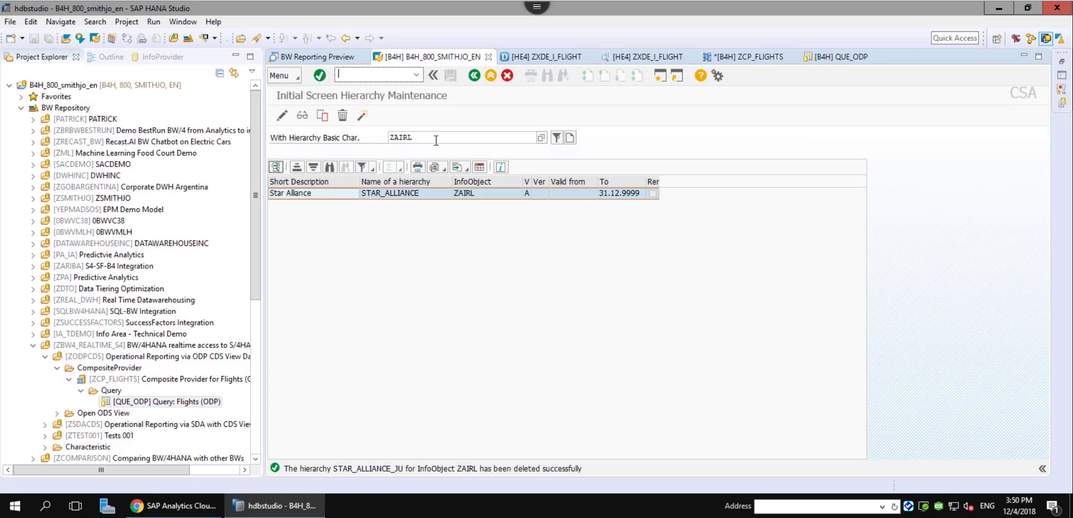
left_click(282, 115)
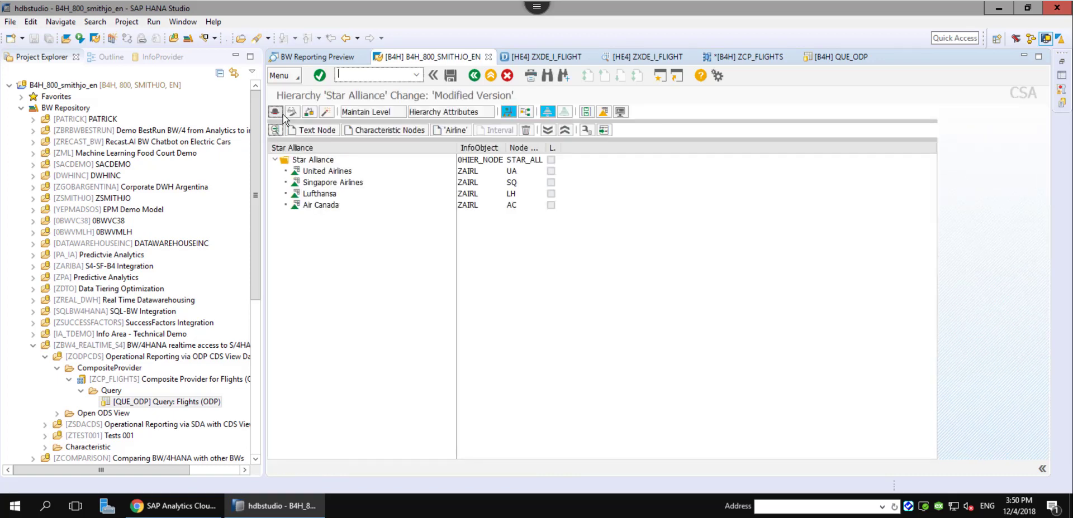
left_click(313, 160)
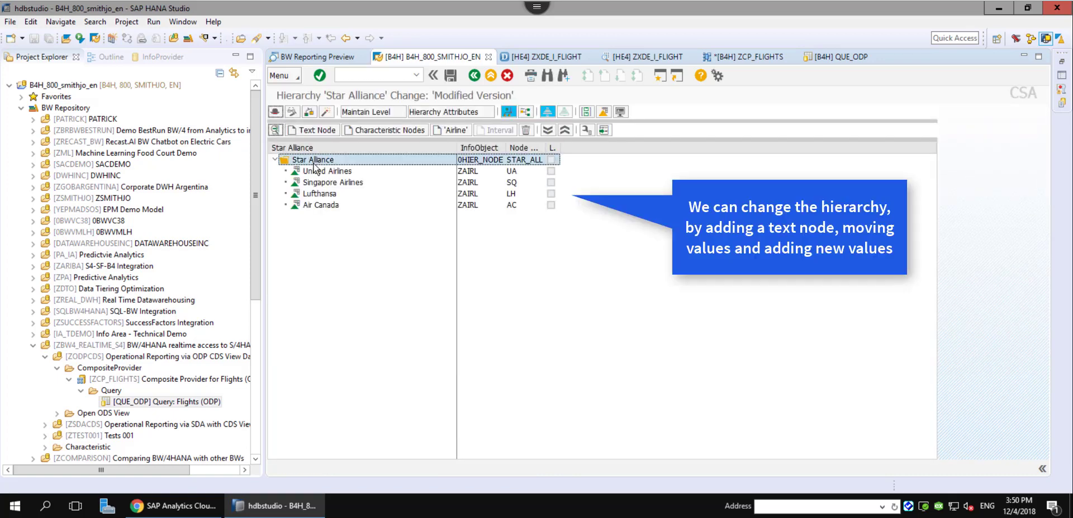
left_click(316, 132)
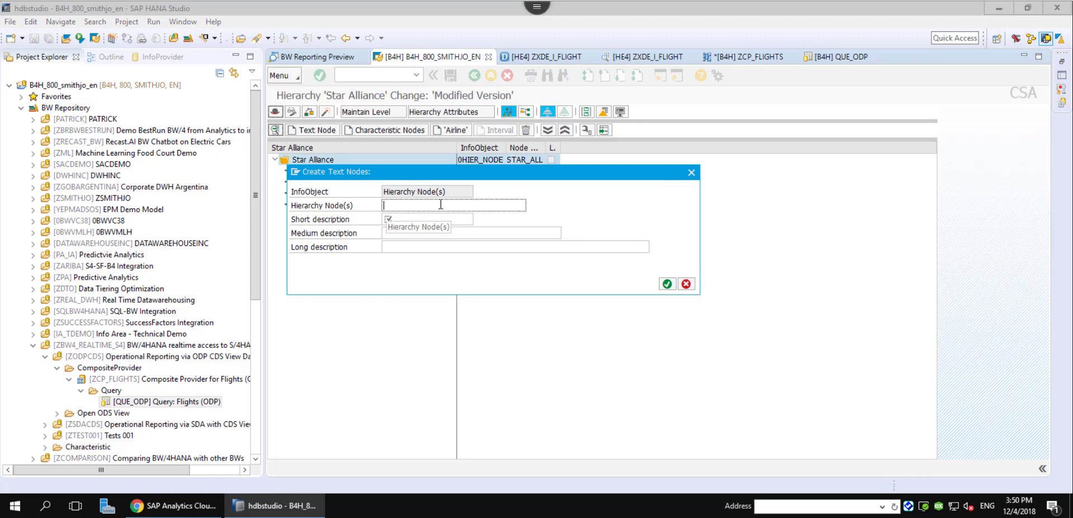
key("Tab")
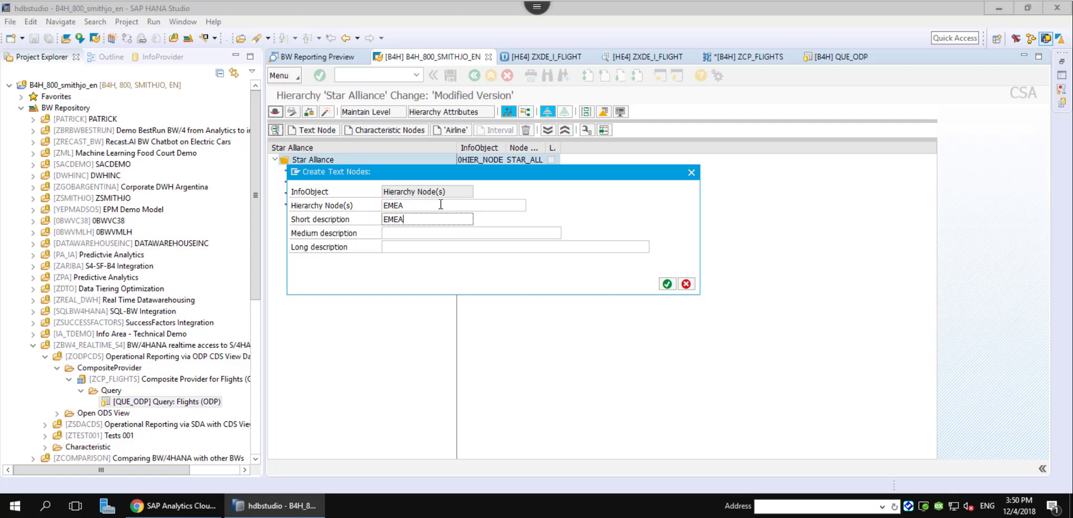
left_click(668, 285)
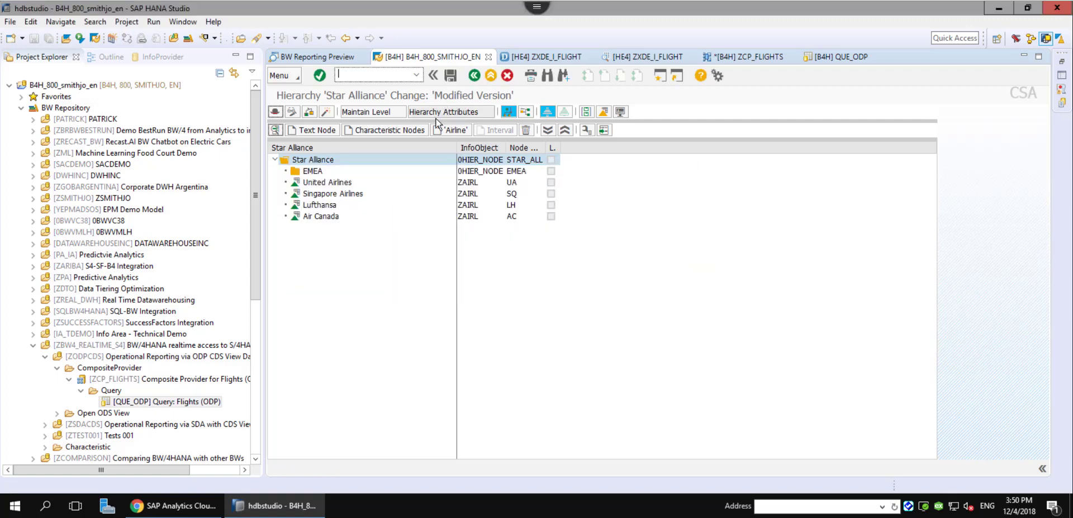
Place Lufthansa and Air France under EMEA and activate the STAR_ALLIANCE hierarchy.
left_click_drag(327, 205, 329, 171)
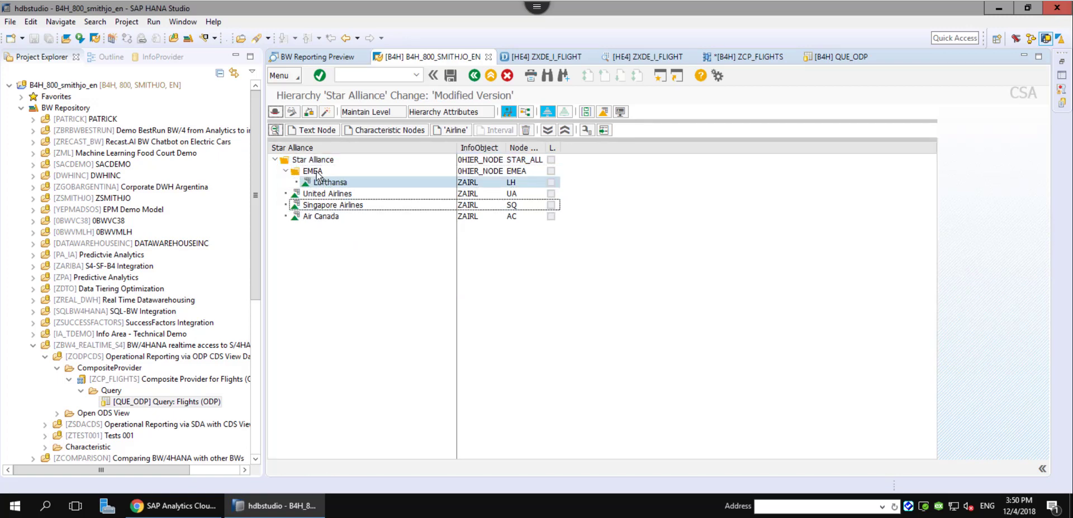
left_click(451, 131)
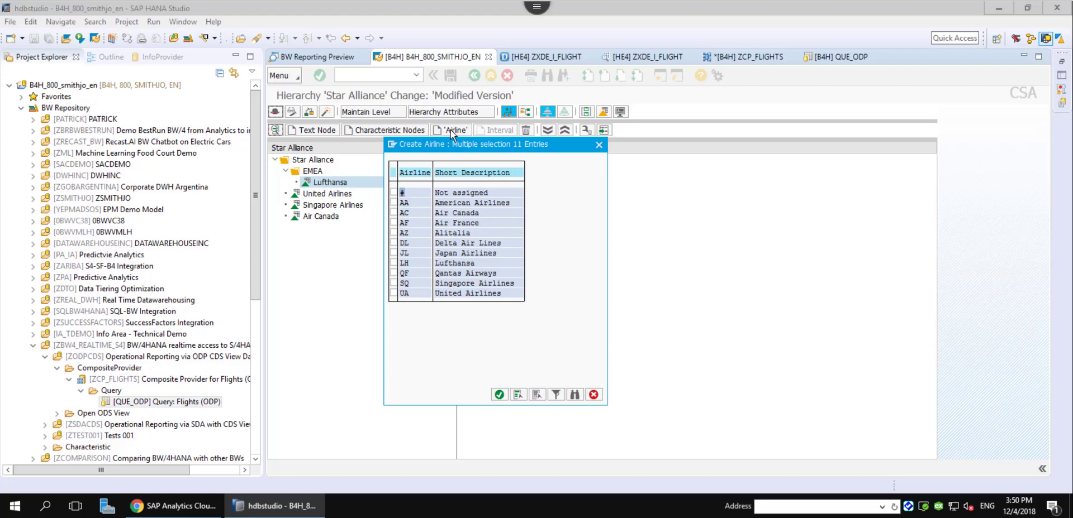
double_click(468, 223)
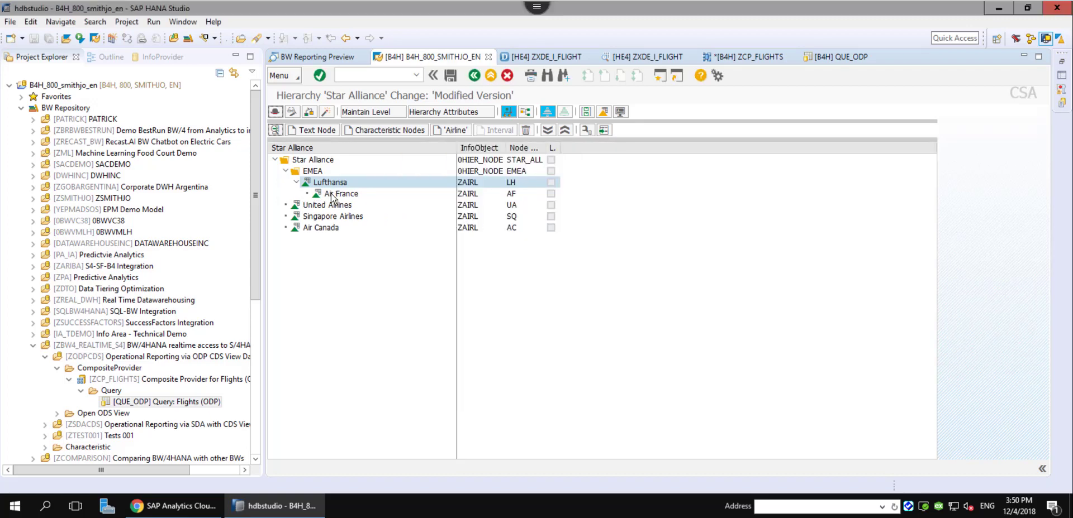
left_click_drag(336, 194, 325, 182)
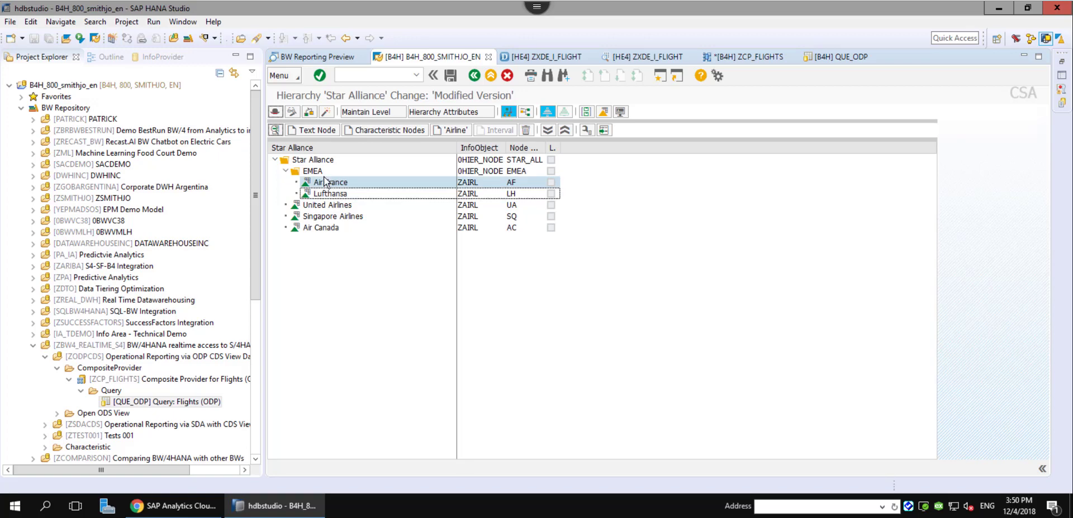
left_click(327, 113)
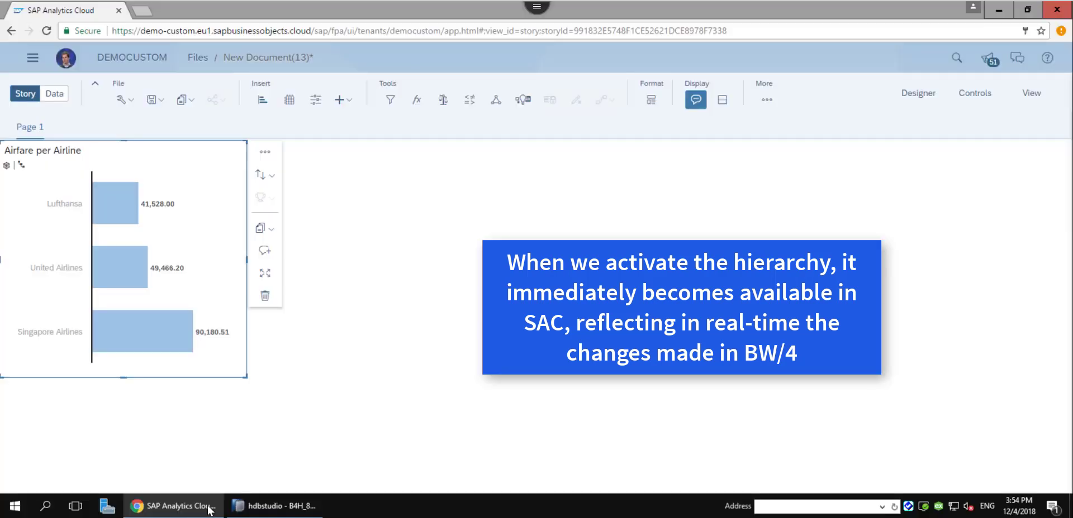
Refresh the story's live data and drill into EMEA to show Air France and Lufthansa (41,528.00).
left_click(766, 100)
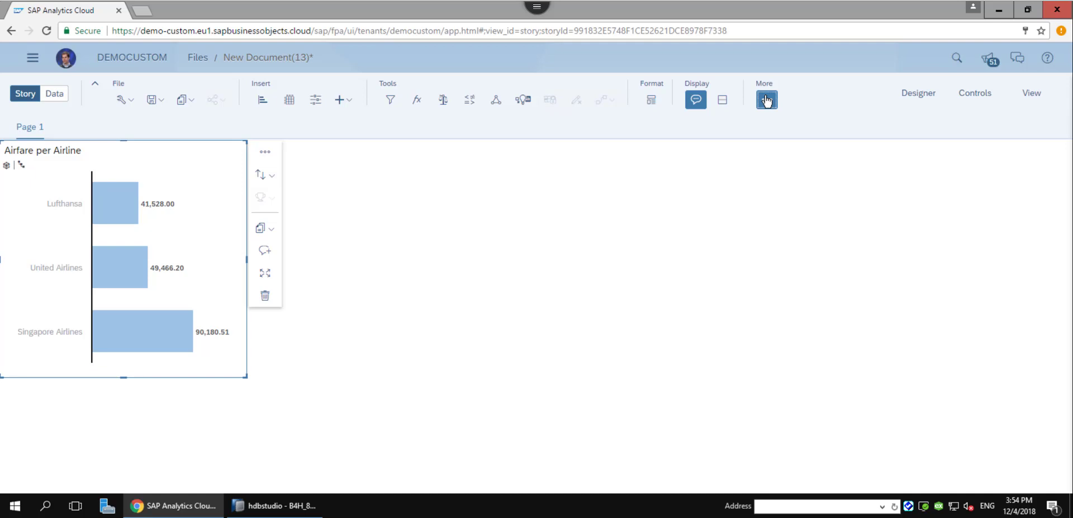
mouse_move(803, 165)
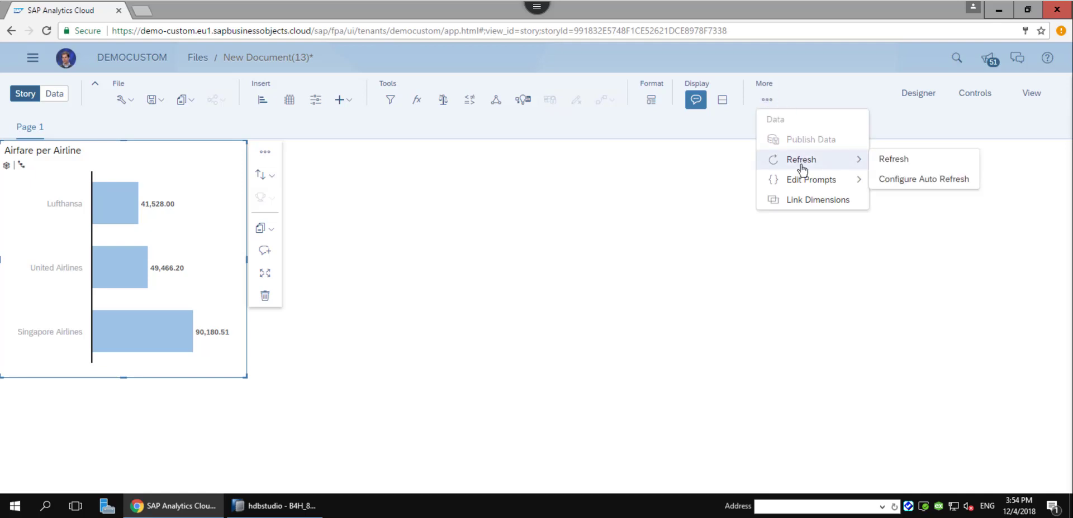
left_click(886, 161)
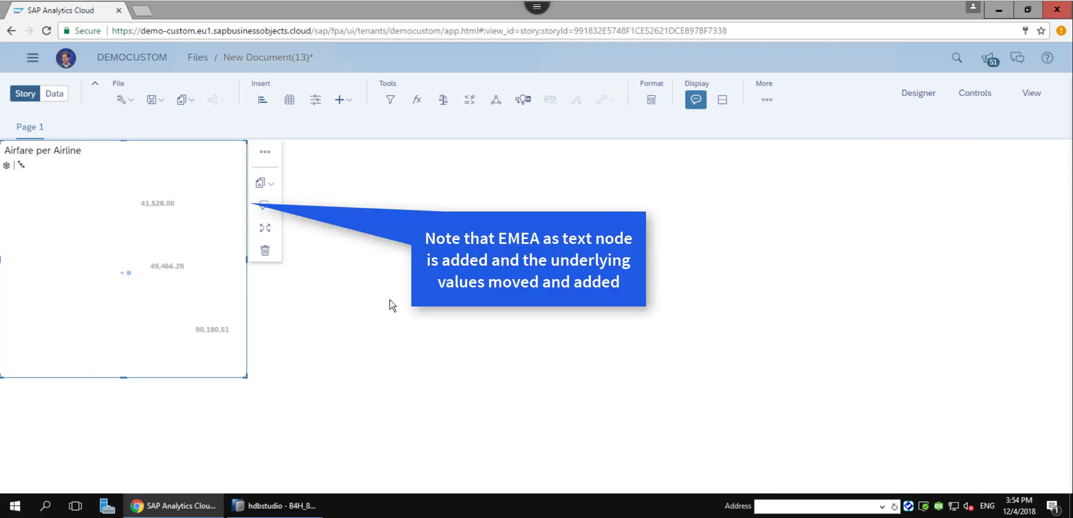
left_click(112, 218)
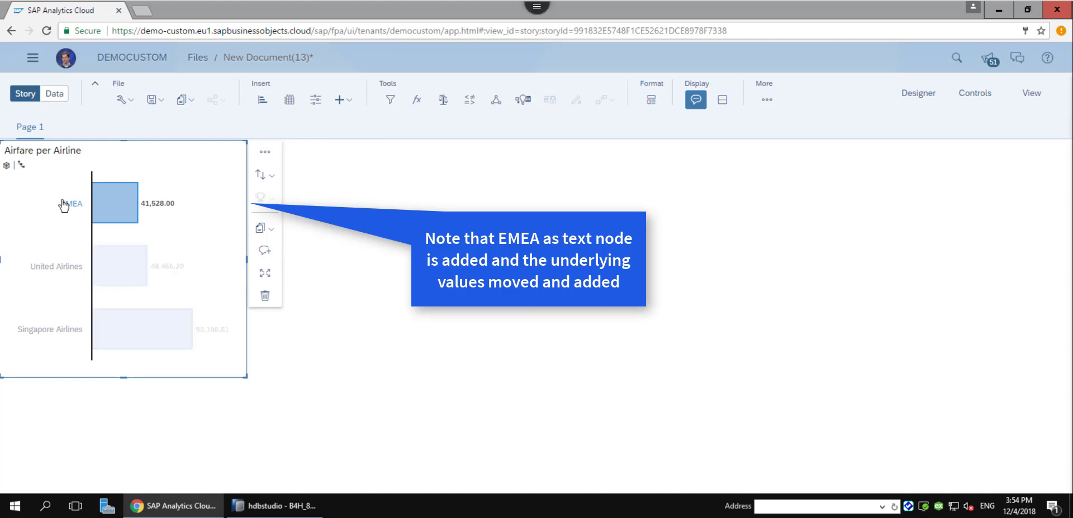
left_click(105, 186)
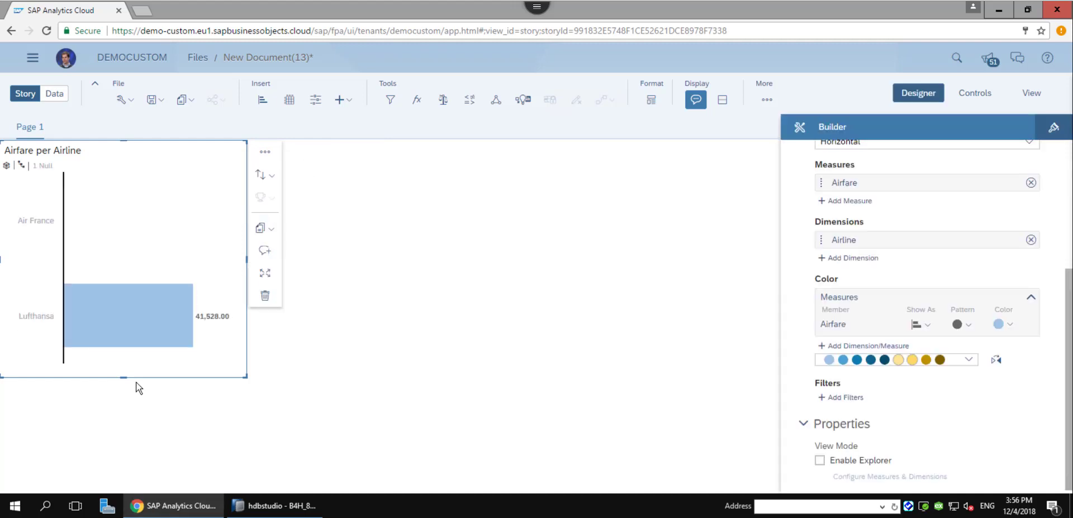